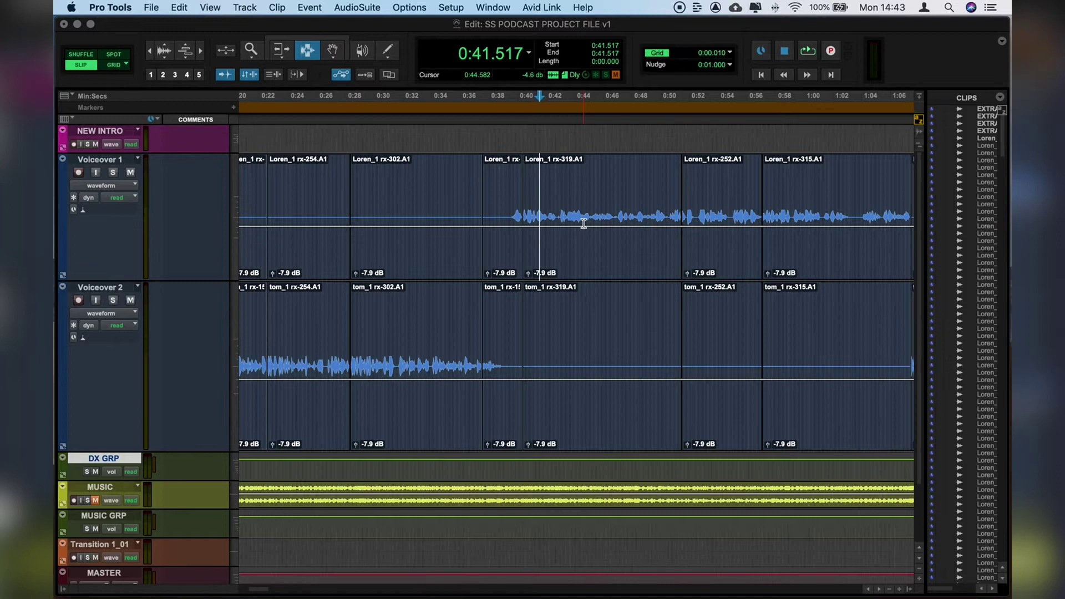
Check Voiceover 2's insert choices in the mixer without adding any, then return to the edit window.
key(super+equal)
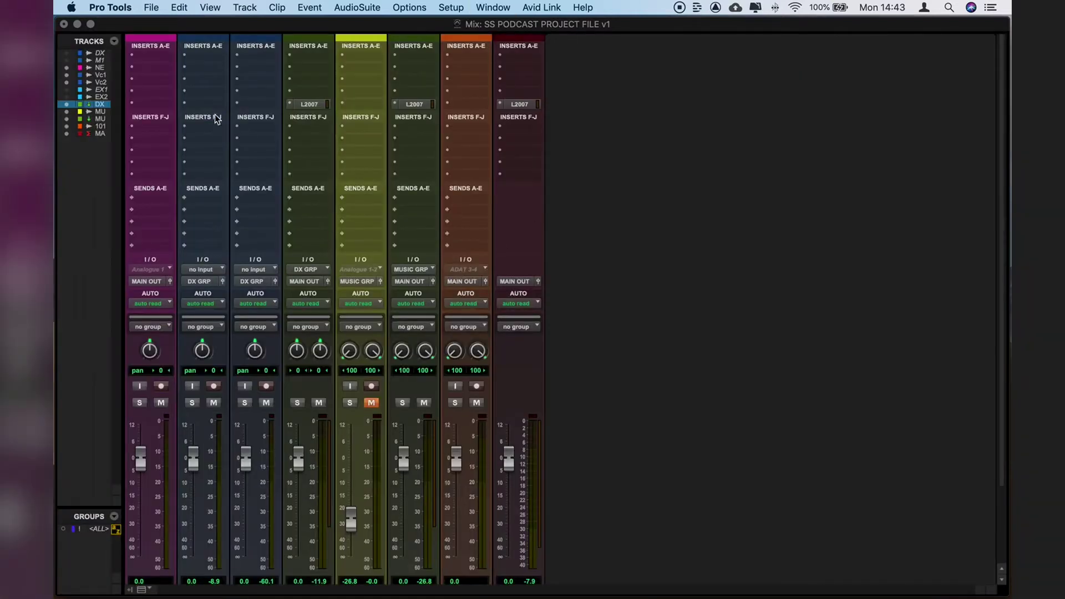
click(197, 58)
click(171, 57)
key(super+equal)
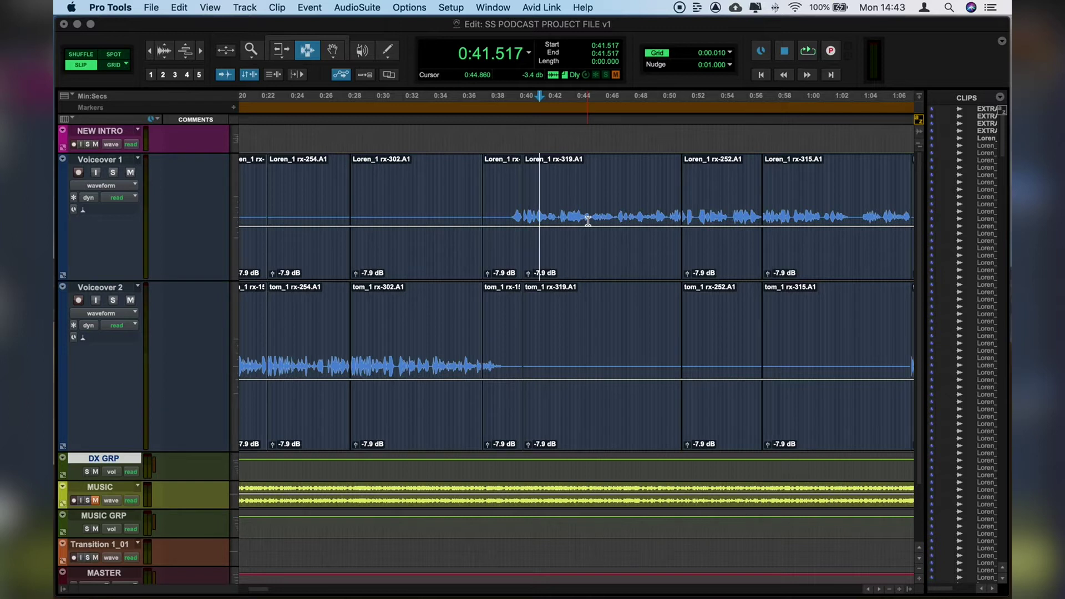
Enlarge the waveform height three steps around 0:44 to reveal the quiet speech.
click(585, 256)
scroll(585, 257, left, 2)
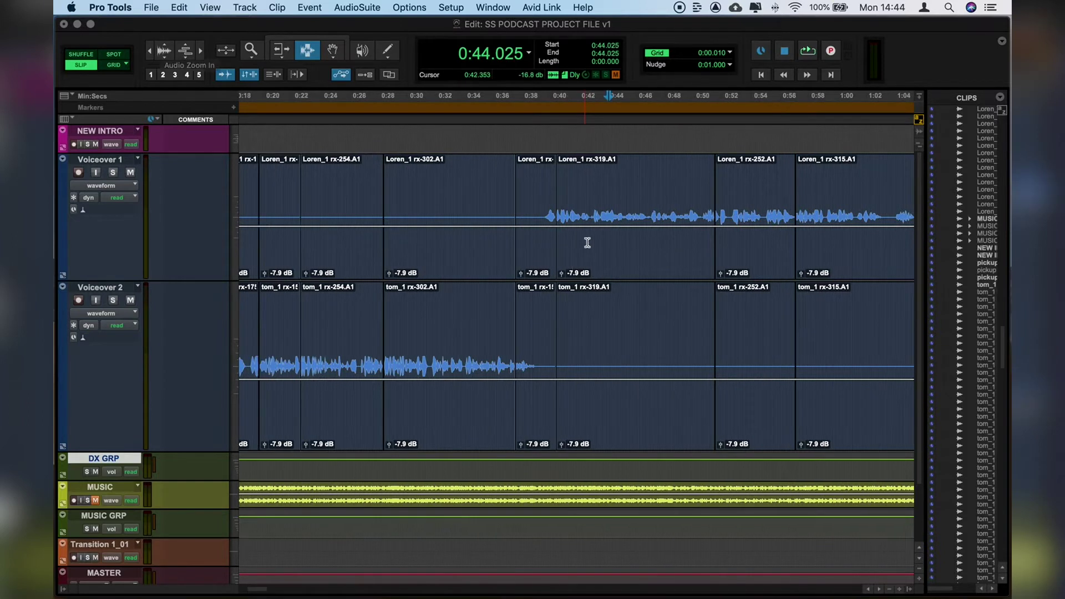
click(165, 50)
click(165, 50)
click(165, 50)
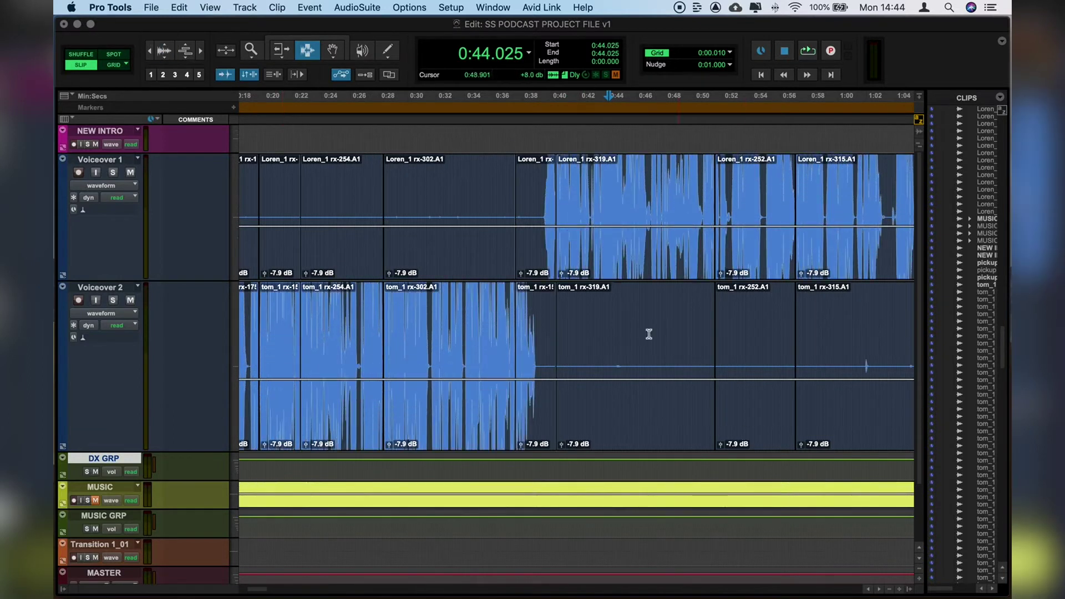
Zoom out to the full three-minute session and inspect the voiceovers at 1:34, 1:02, 1:57 and 2:48.
click(623, 327)
key(super+bracketleft)
key(super+bracketleft)
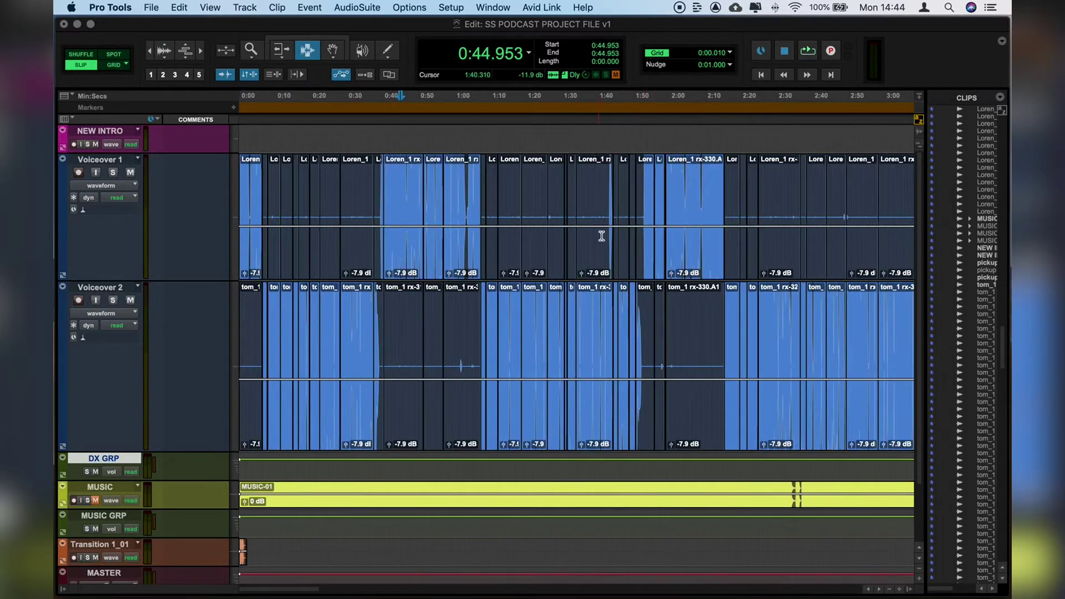
click(577, 247)
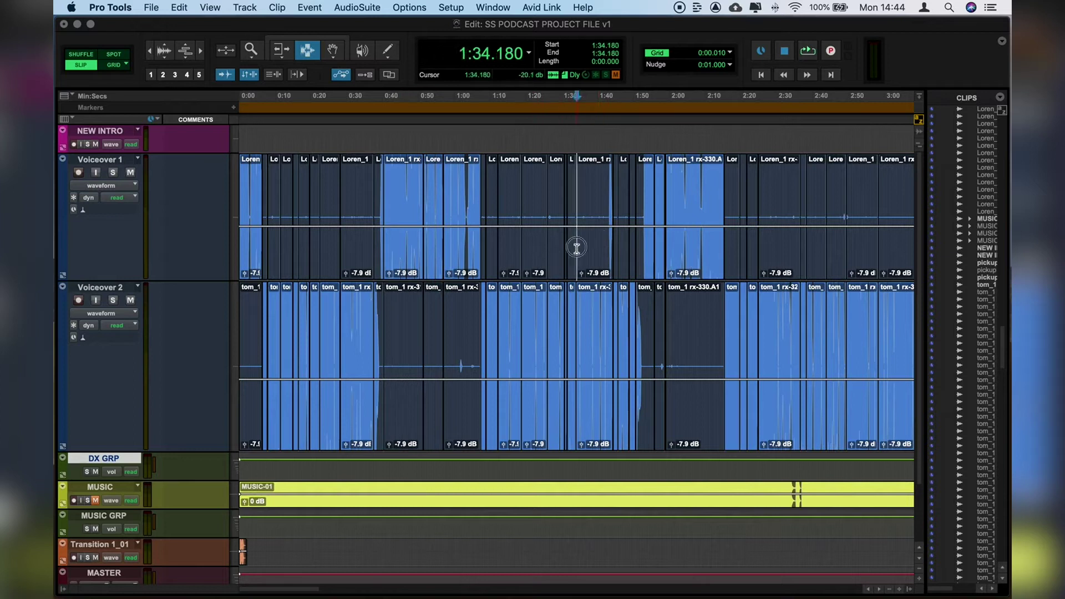
click(464, 355)
click(661, 356)
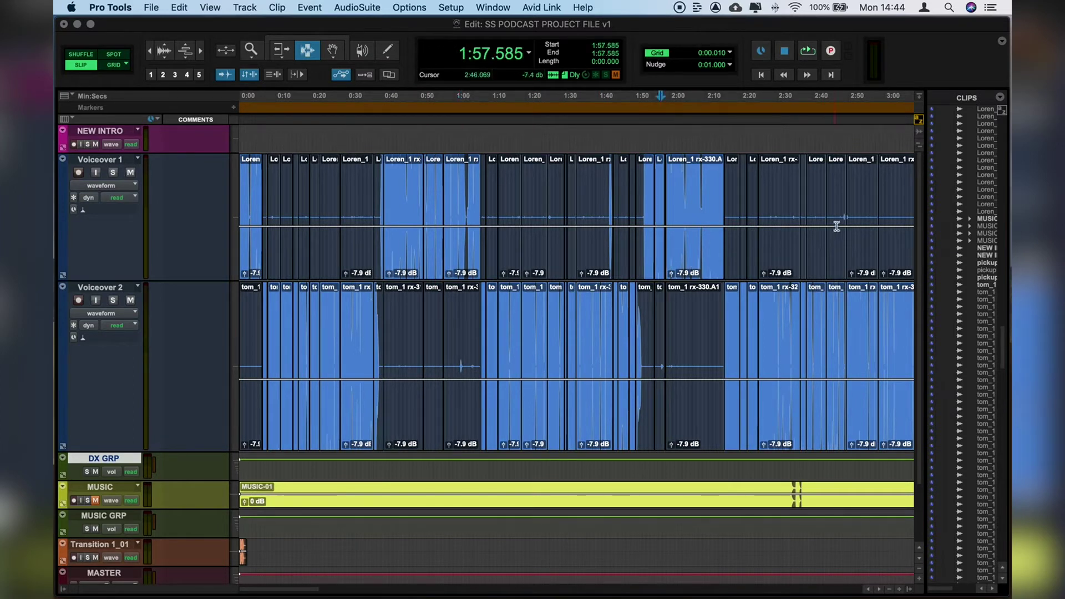
click(847, 202)
click(843, 202)
Review the voiceover clips at 0:13, 0:57, 1:03, 2:12 and 1:04.8, then return to the start.
click(288, 235)
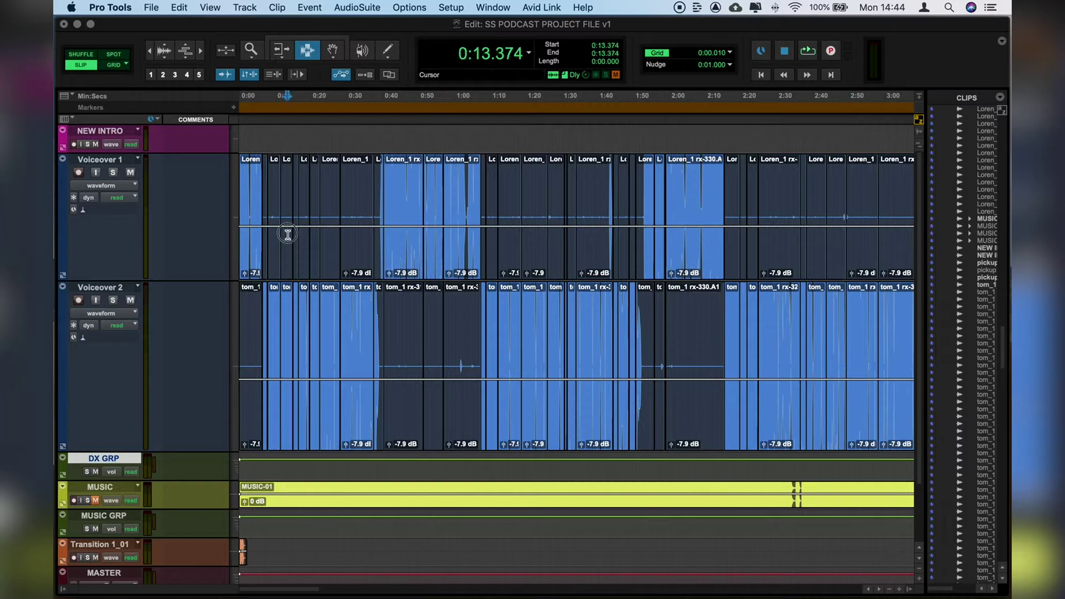
click(444, 336)
click(466, 325)
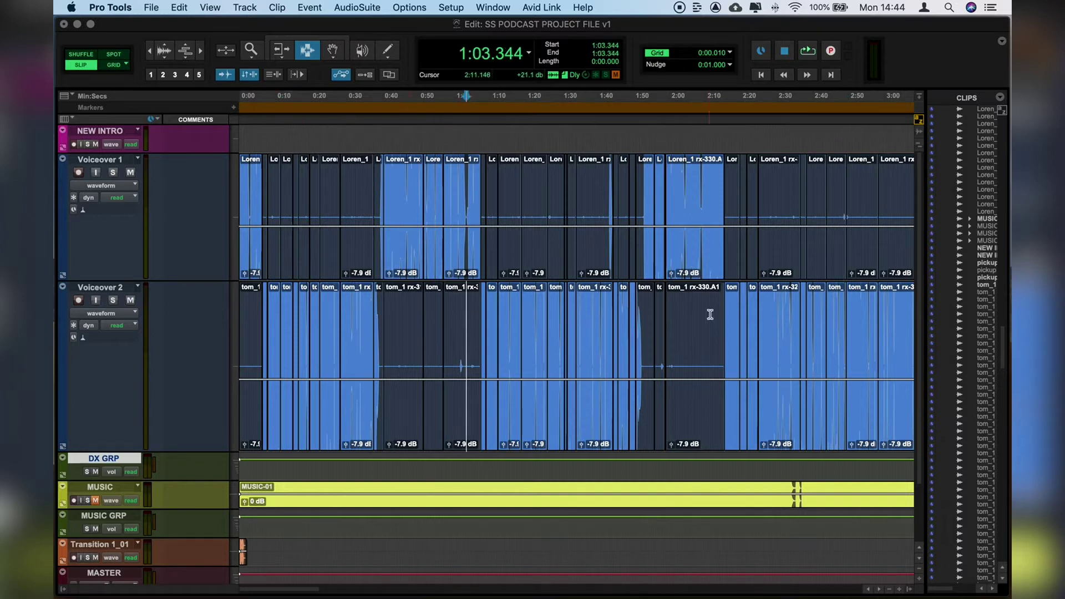
click(711, 312)
click(471, 332)
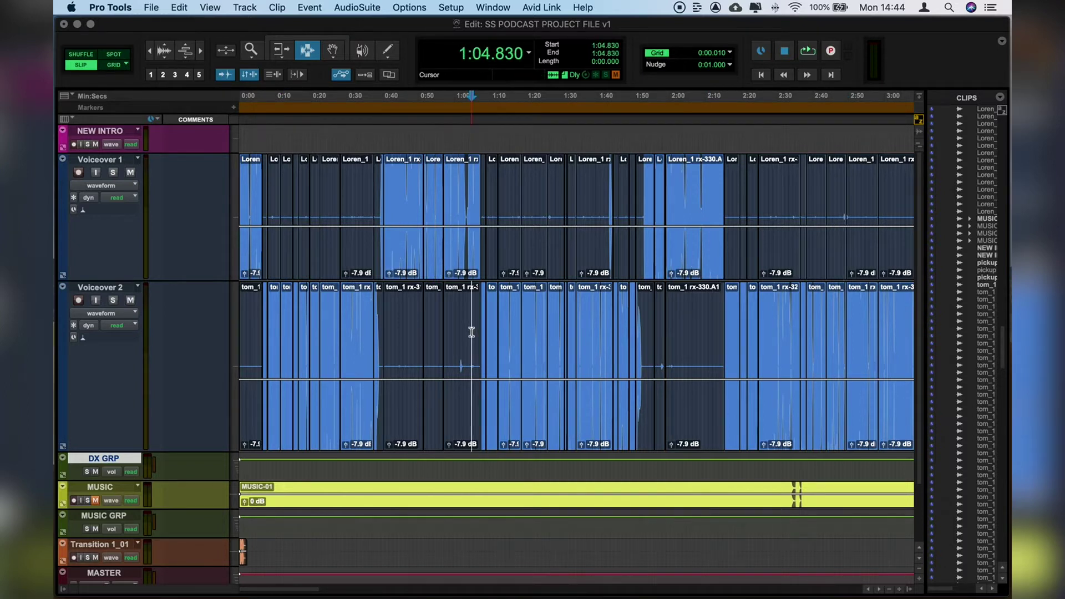
key(Return)
Mute the empty opening Voiceover 2 clip that ends at 0:06.530.
click(683, 364)
key(super+bracketright)
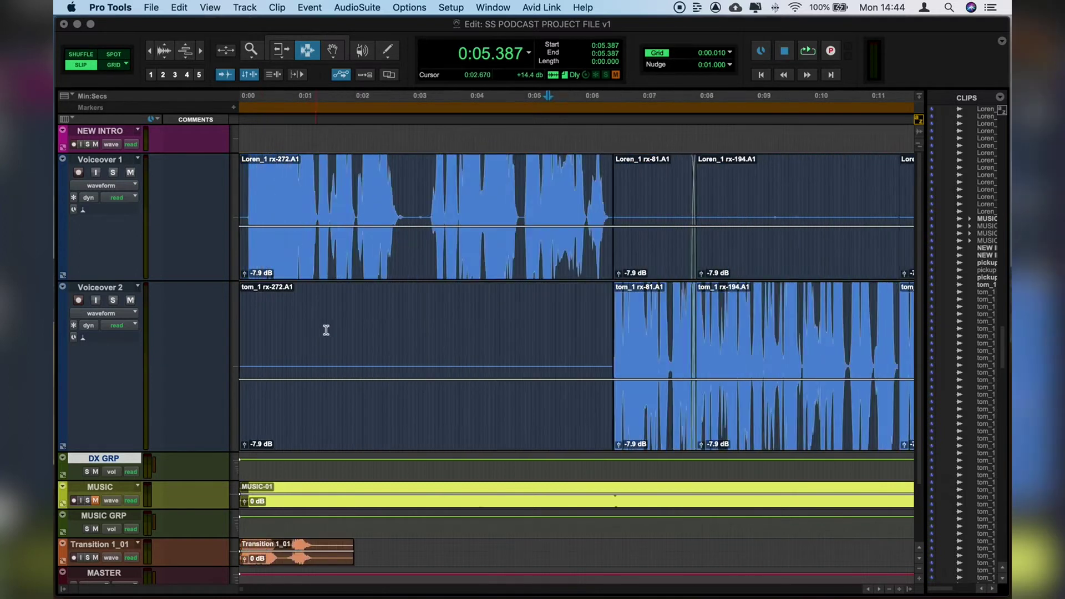
key(super+bracketright)
click(533, 319)
click(522, 319)
key(super+bracketright)
click(557, 289)
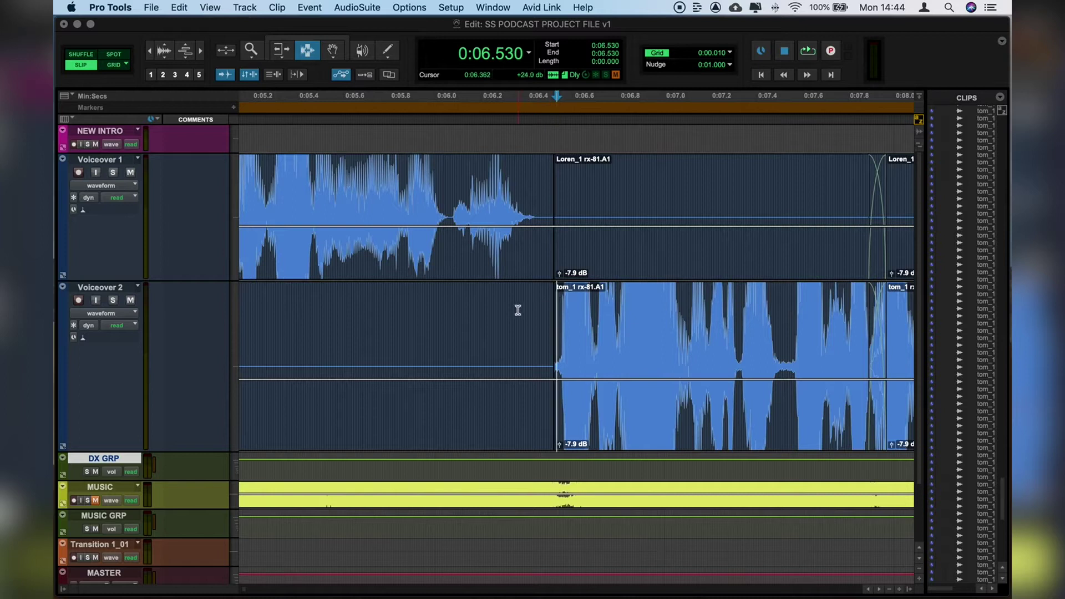
key(F8)
click(498, 312)
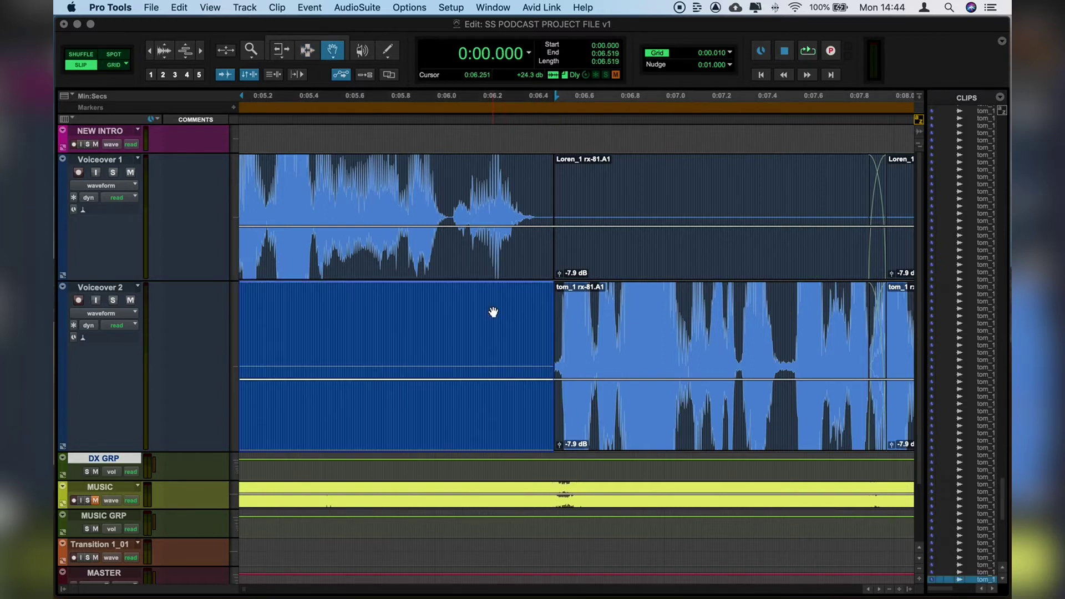
key(super+b)
Locate the Voiceover 1 clip boundary near 0:06.7.
key(F7)
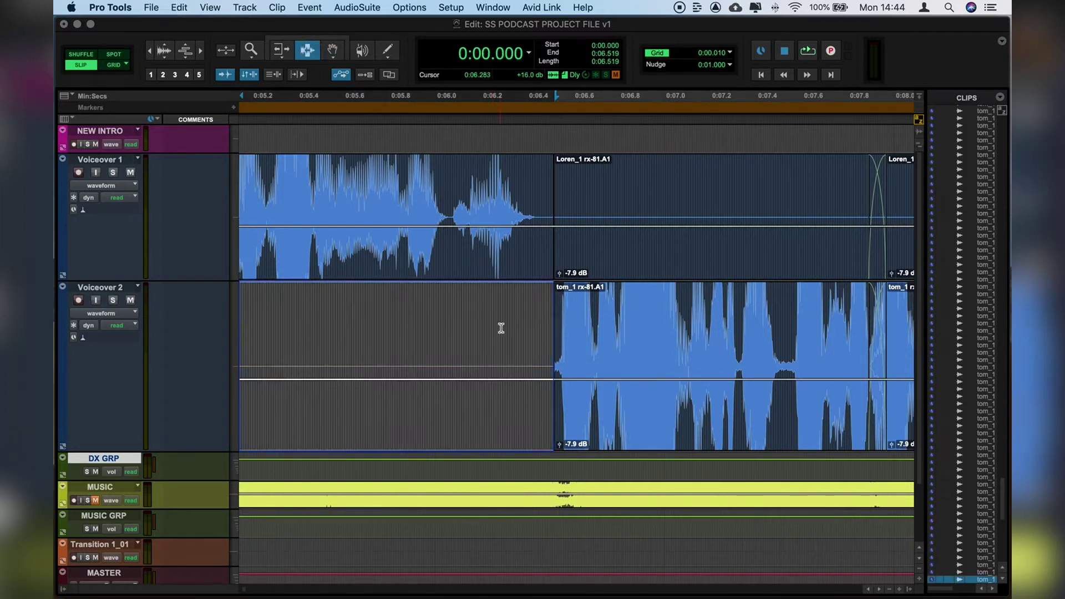
click(499, 327)
key(super+bracketleft)
key(super+bracketleft)
key(super+bracketleft)
click(320, 337)
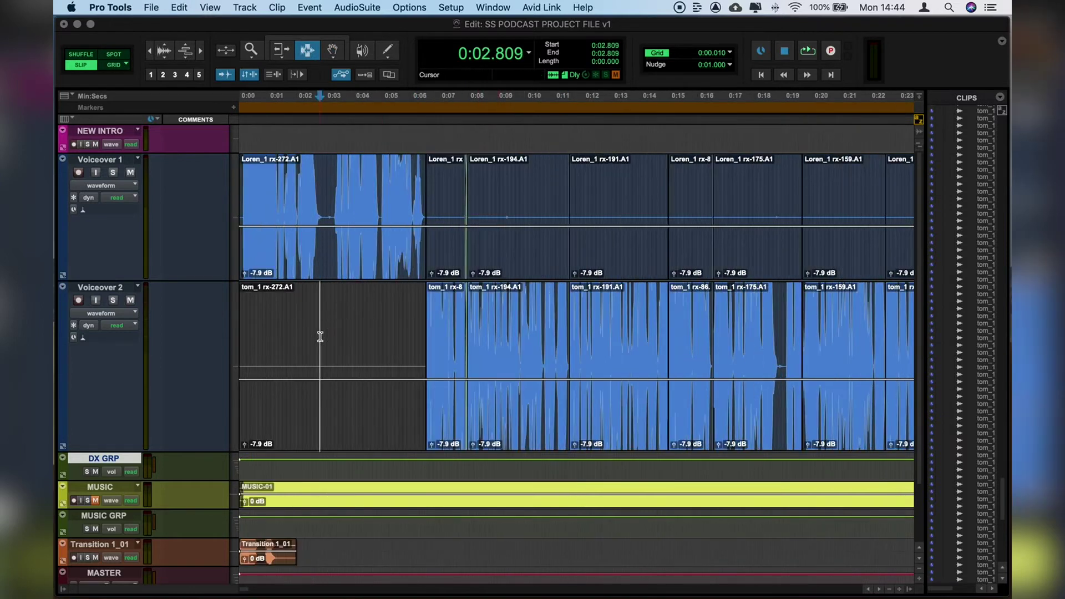
click(432, 256)
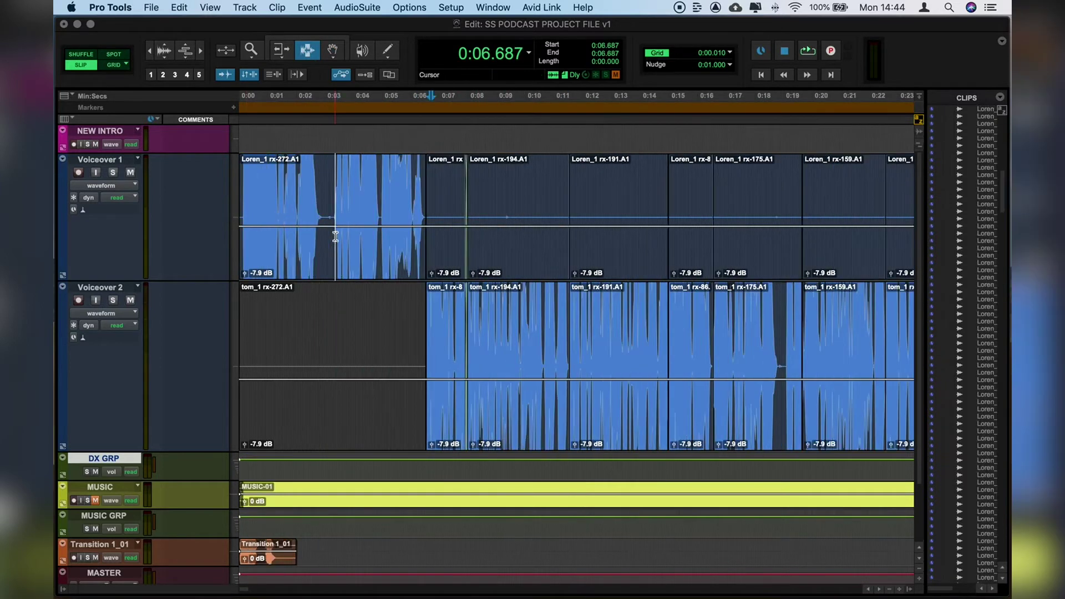
key(super+bracketright)
Select Voiceover 1 from clip Loren_1 rx-81.A1 to 0:39.473, split there and mute it.
key(F8)
click(613, 194)
key(super+bracketleft)
key(super+bracketleft)
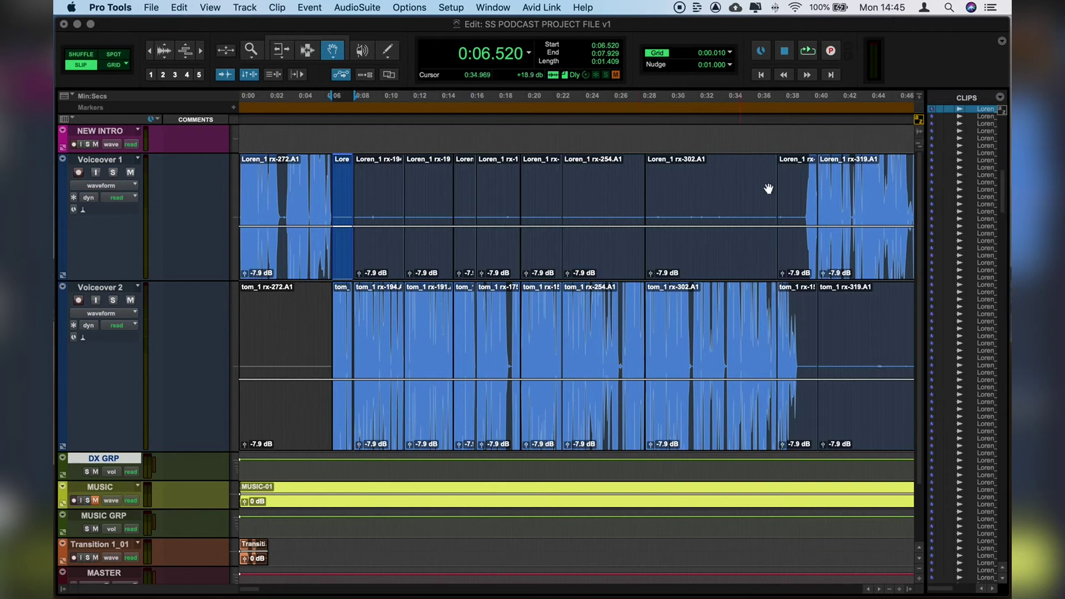
key(F7)
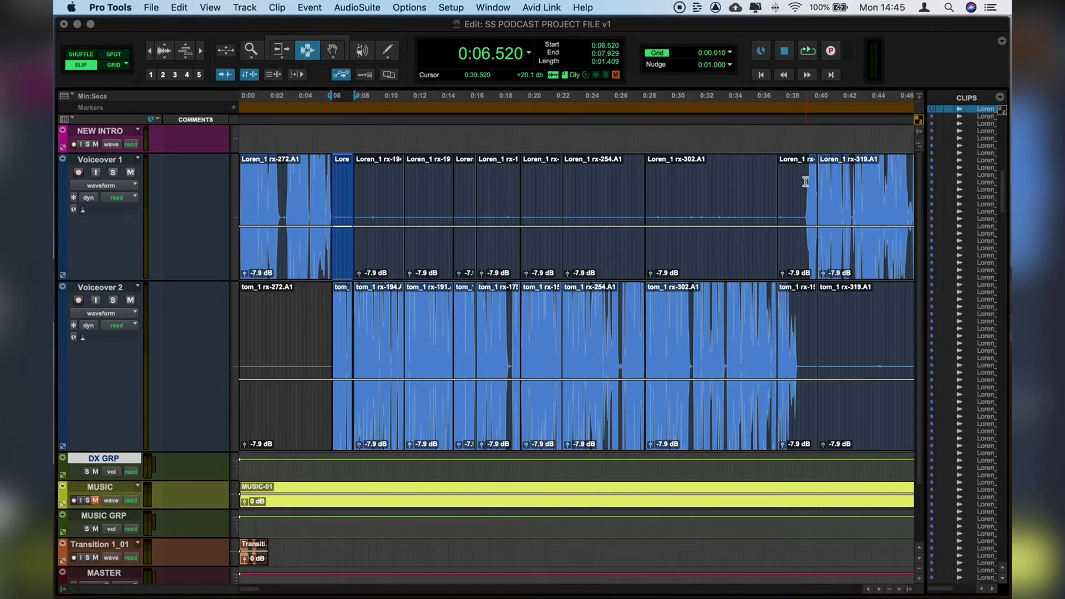
shift+click(806, 181)
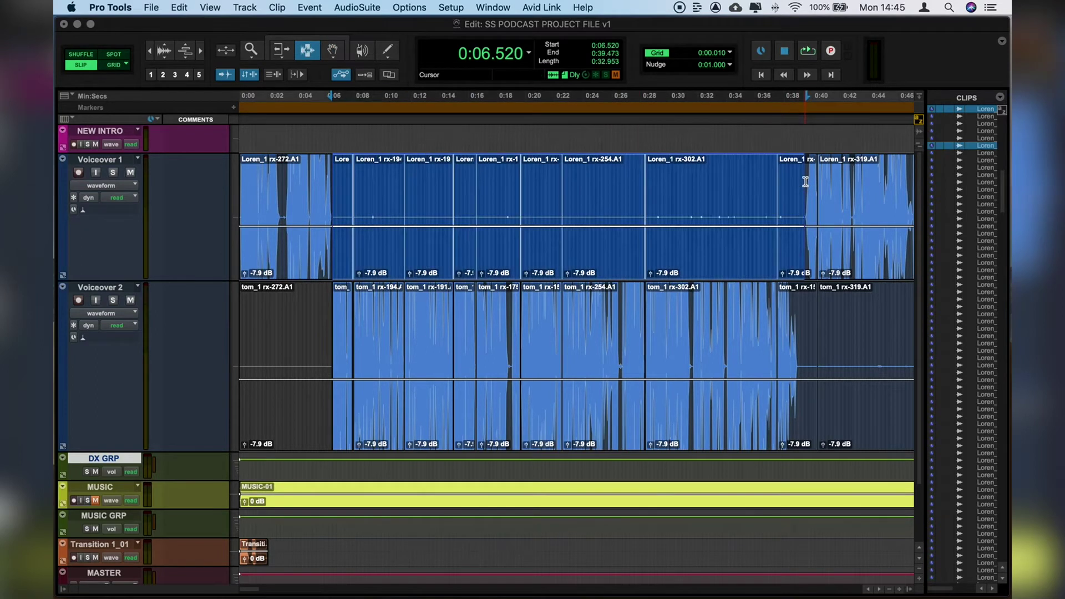
key(super+e)
key(super+m)
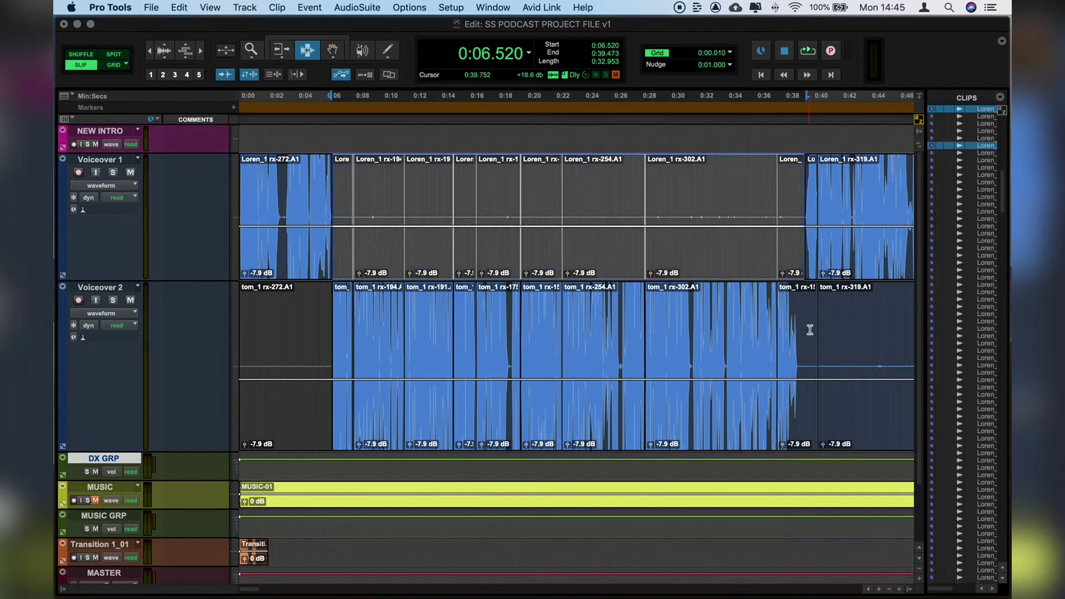
Mute the Voiceover 2 range from 0:38.980 to 1:07.245.
click(806, 314)
key(super+bracketright)
key(super+bracketright)
key(super+bracketright)
click(526, 315)
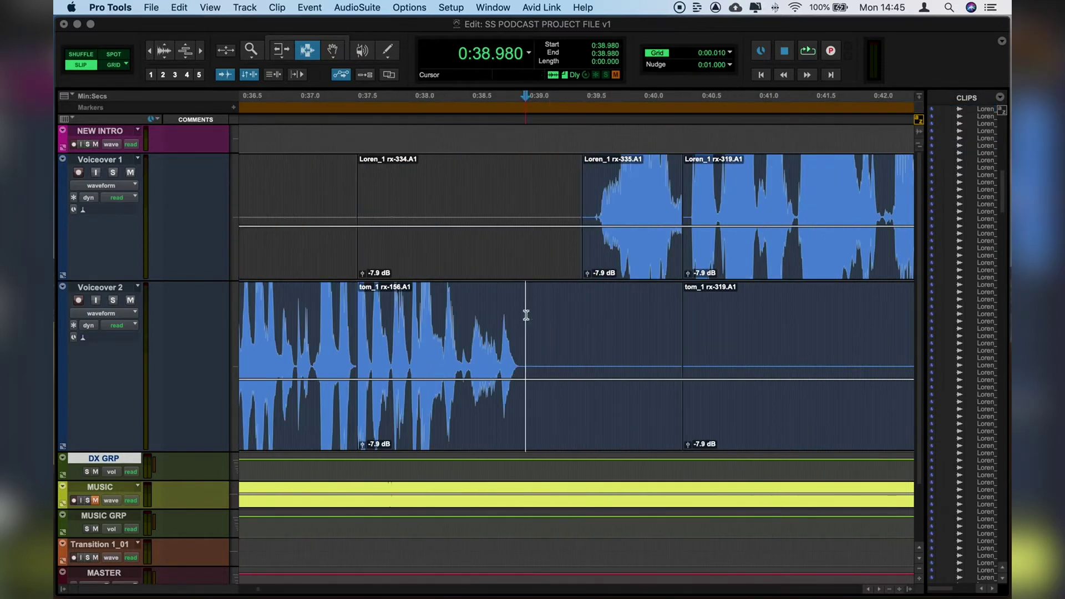
key(super+bracketleft)
key(super+bracketleft)
key(super+bracketleft)
key(super+bracketleft)
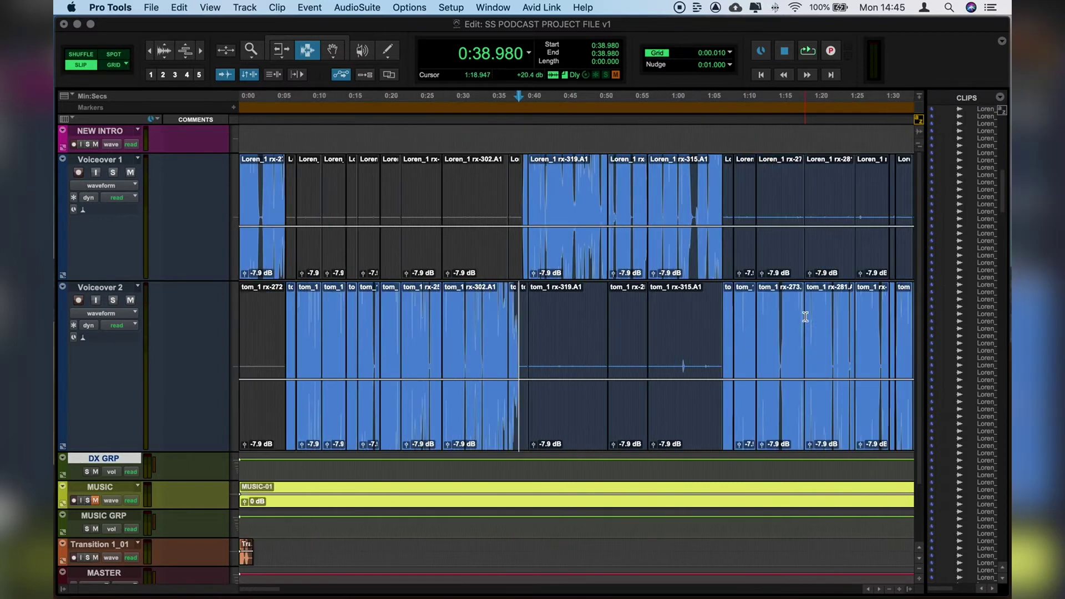
shift+click(722, 321)
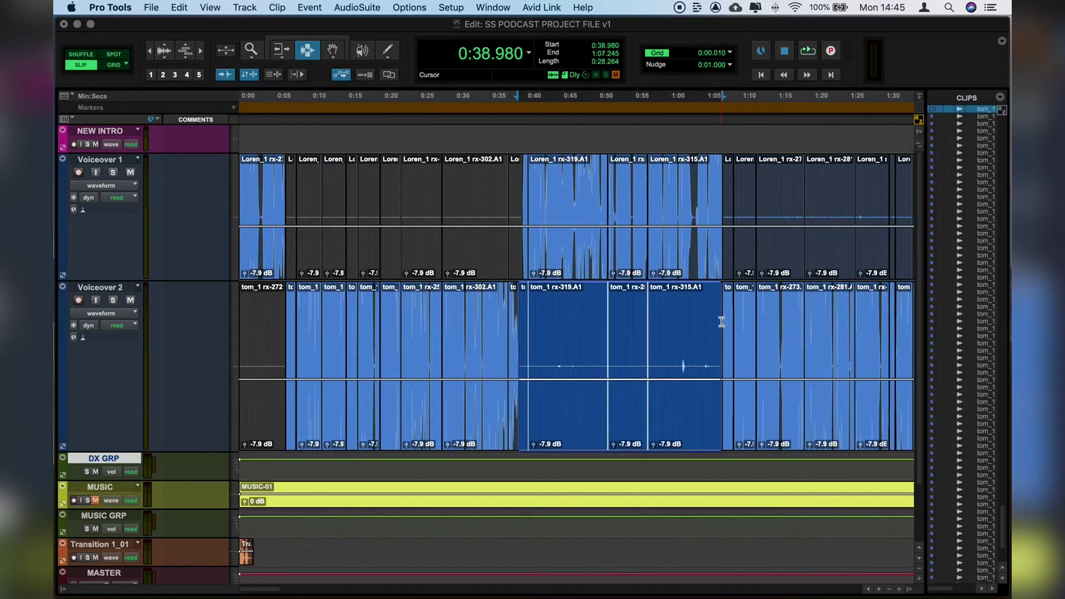
key(super+m)
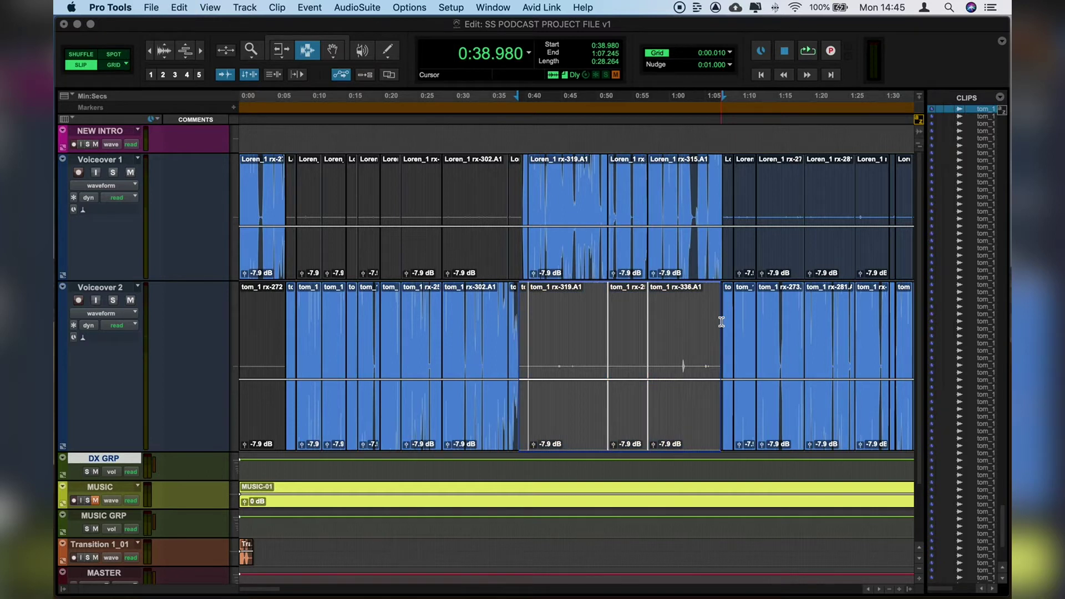
Review the muted stretch around 0:55–1:07 and play back from 1:07.2 to check it.
click(642, 302)
click(638, 305)
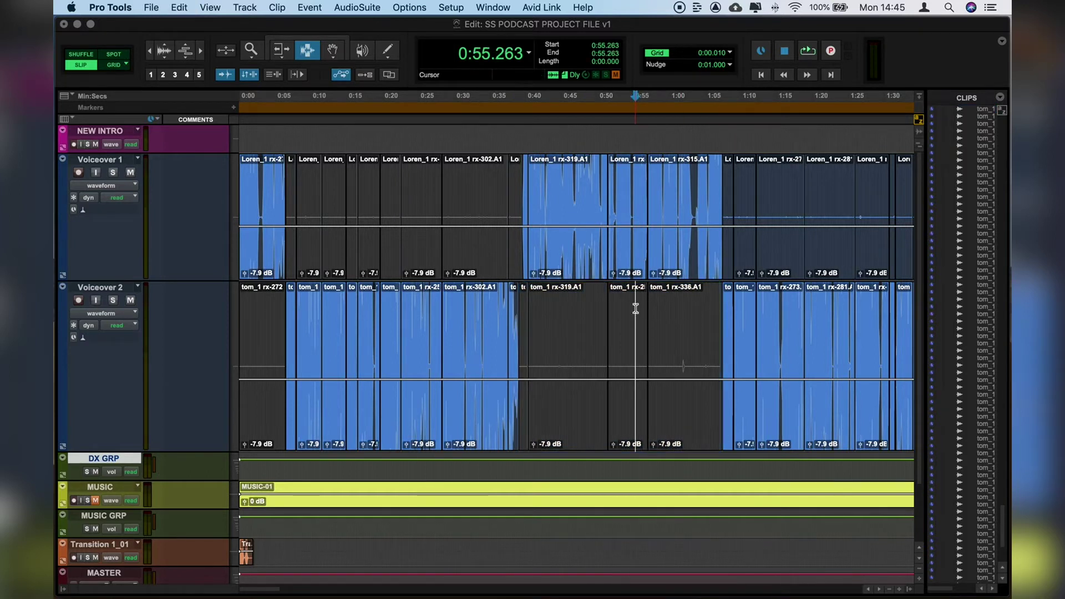
key(super+])
key(super+])
click(753, 321)
key(super+[)
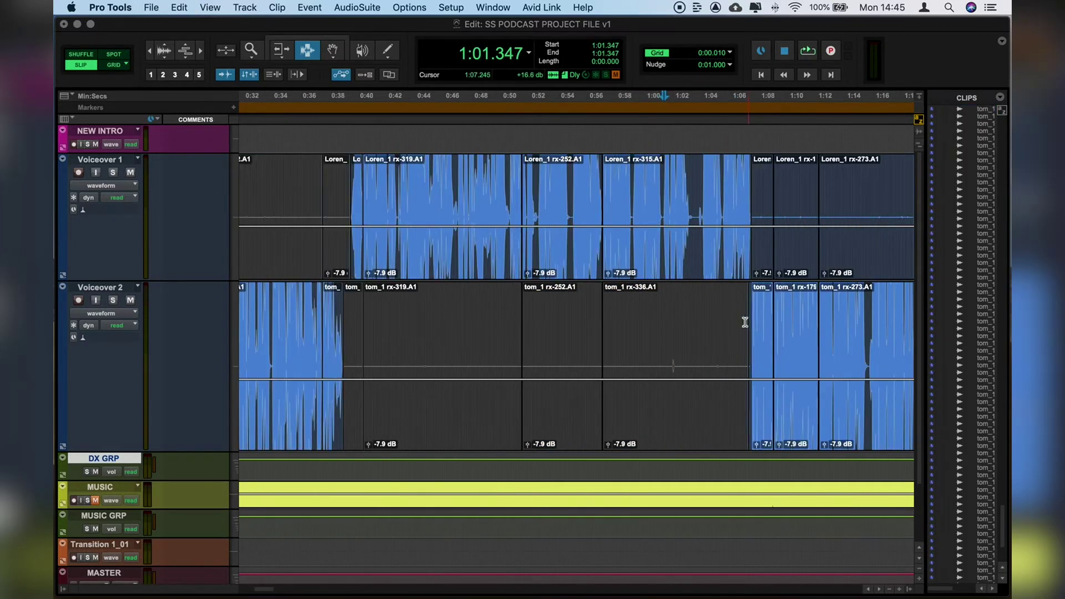
click(748, 255)
key(space)
key(space)
click(521, 255)
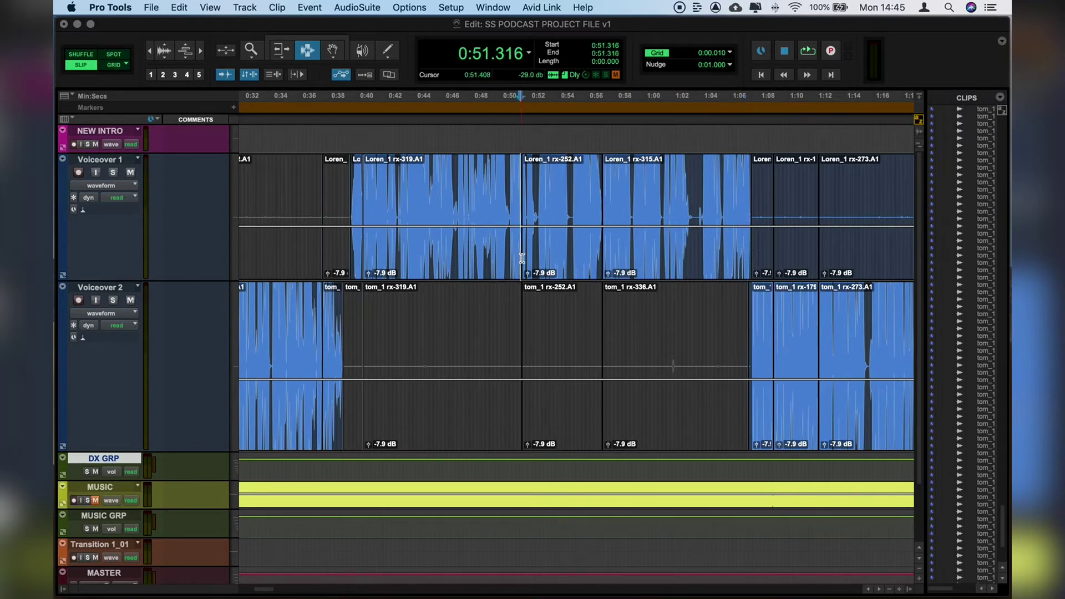
Zoom in on the Voiceover 1 join at 0:51.42 and audition it from 0:50.86.
key(super+])
key(super+])
key(super+])
key(super+])
key(super+])
click(639, 216)
key(super+])
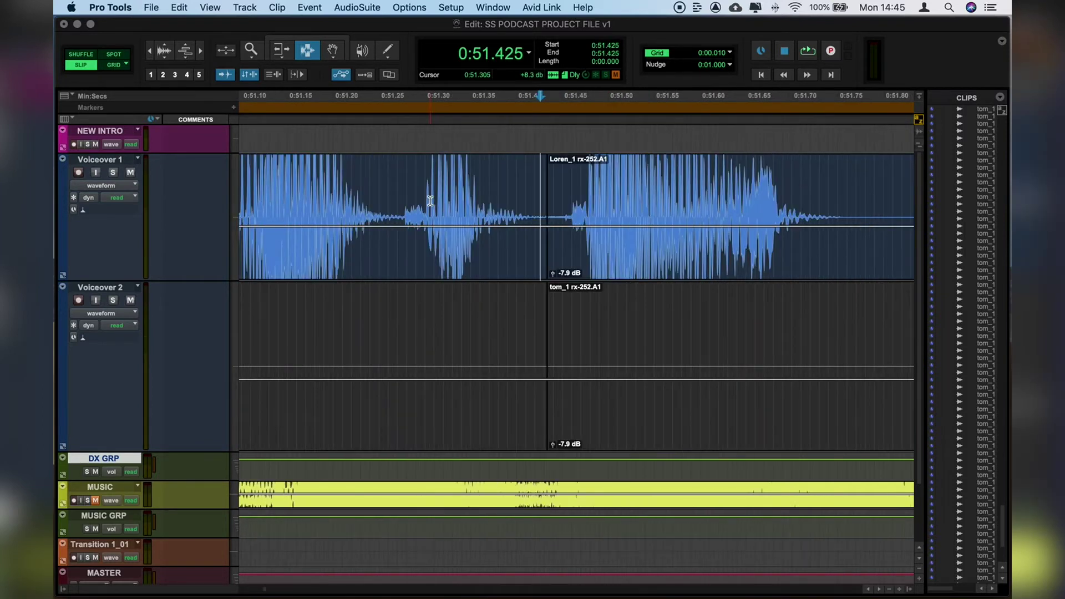
click(535, 183)
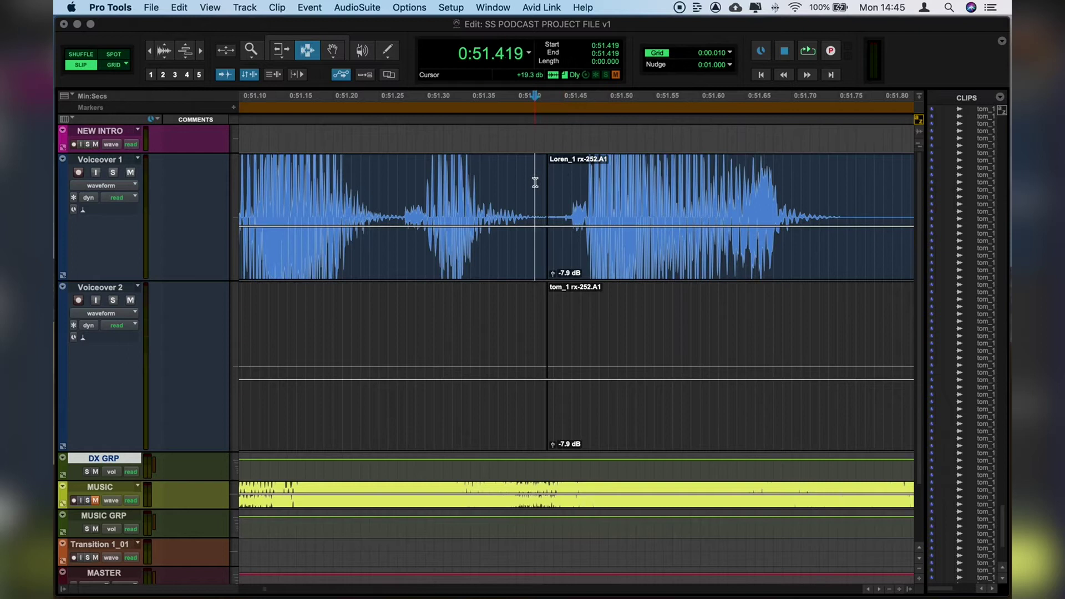
click(432, 186)
key(super+[)
key(super+[)
click(438, 189)
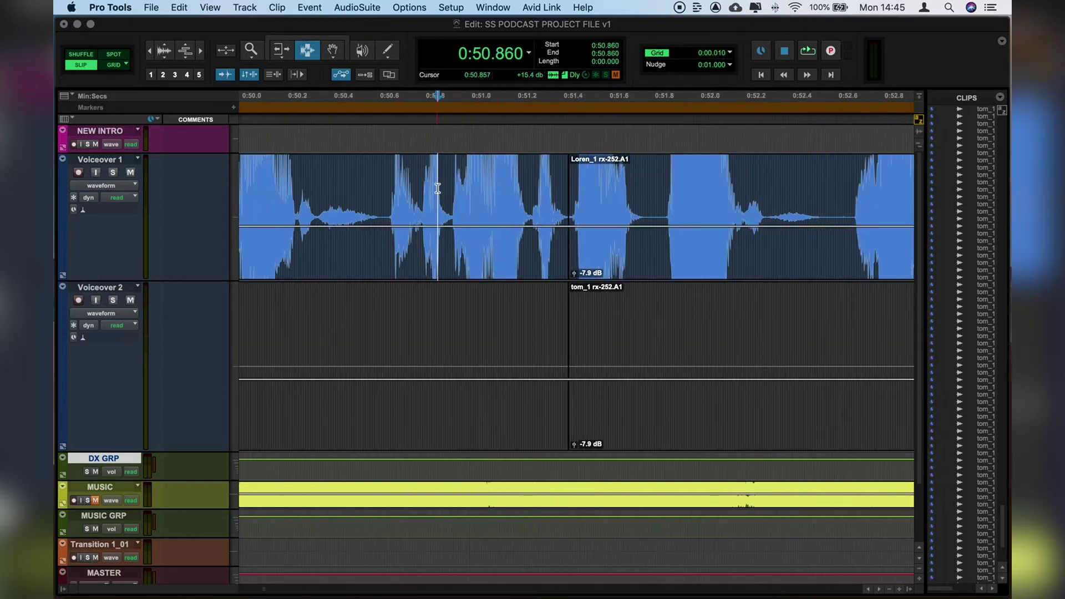
key(space)
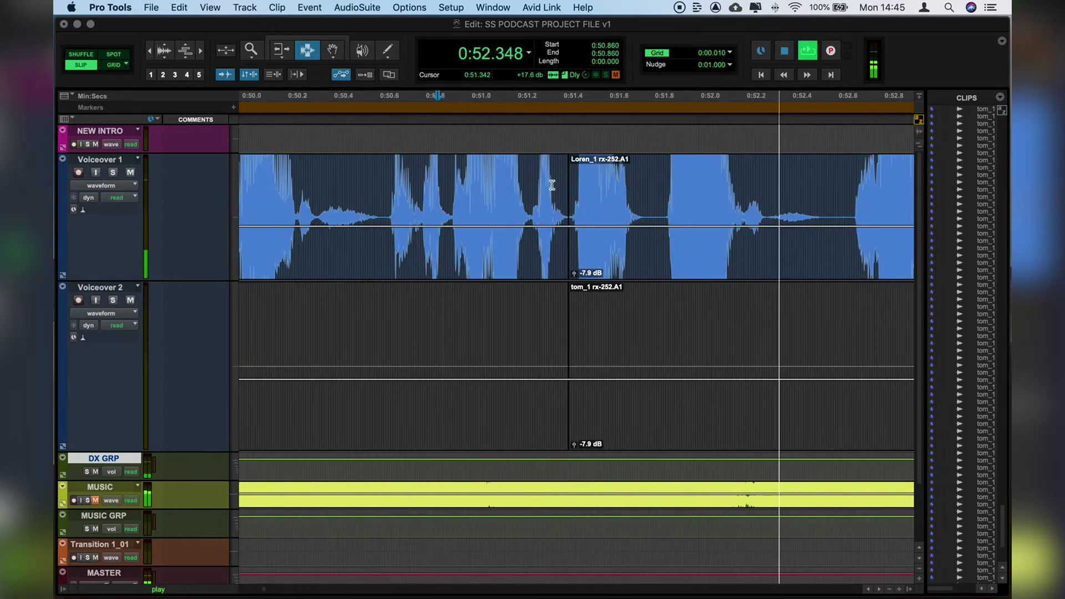
key(space)
Add a tiny crossfade across the Voiceover 1 clip join at 0:51.4.
click(572, 177)
key(super+])
key(super+])
key(super+])
click(468, 204)
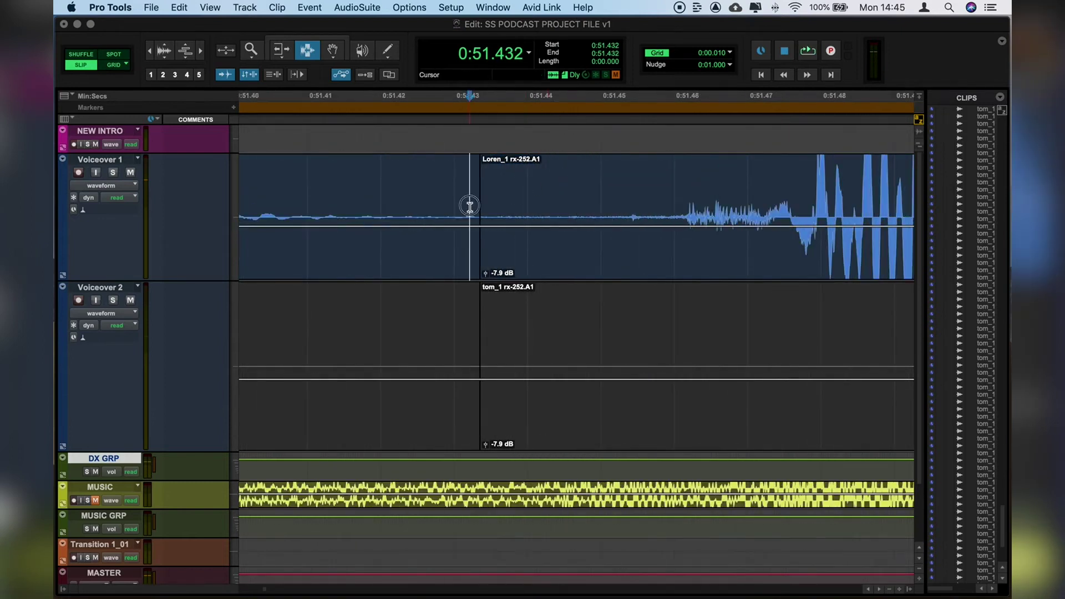
key(super+])
drag(598, 189, 668, 189)
shift+click(566, 189)
key(ctrl+super+f)
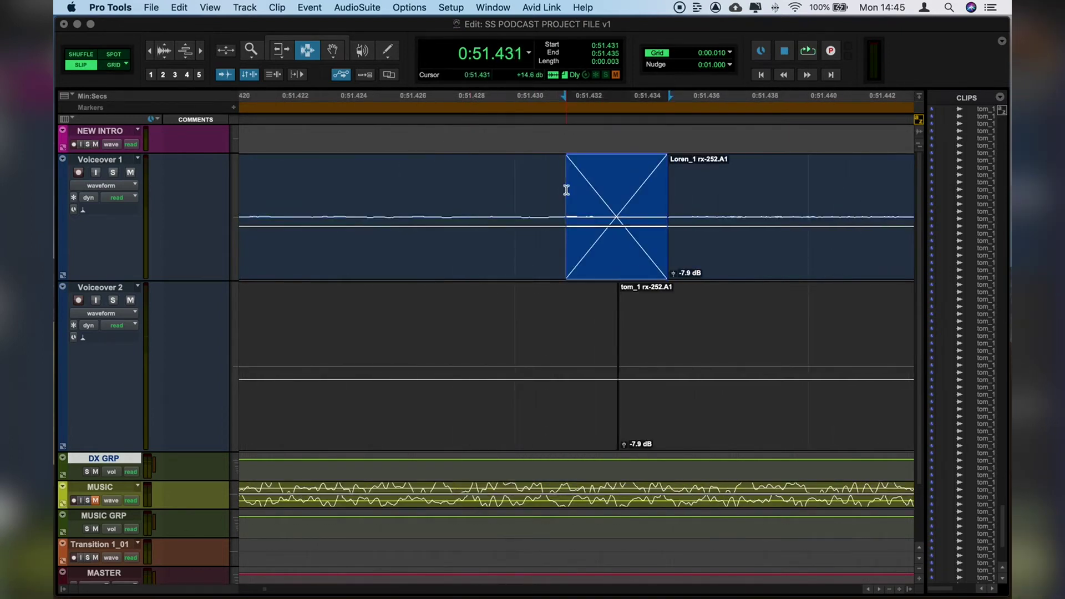
Locate the Voiceover 2 clip join near 1:09 and audition it.
key(super+[)
key(super+[)
key(super+[)
key(super+[)
key(super+[)
key(super+[)
key(super+[)
key(super+[)
key(super+[)
key(super+[)
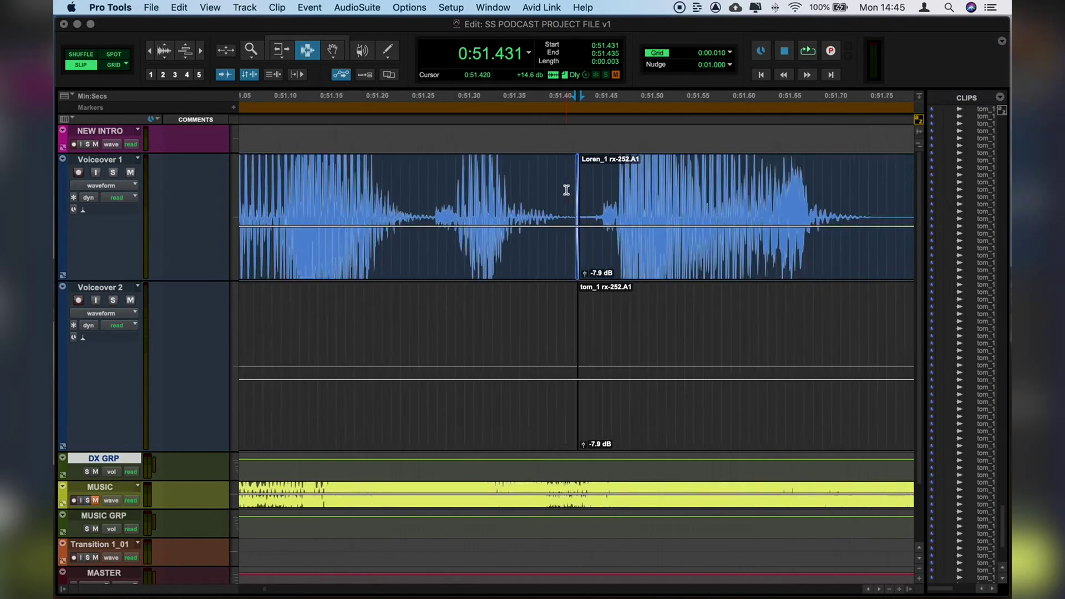
key(super+[)
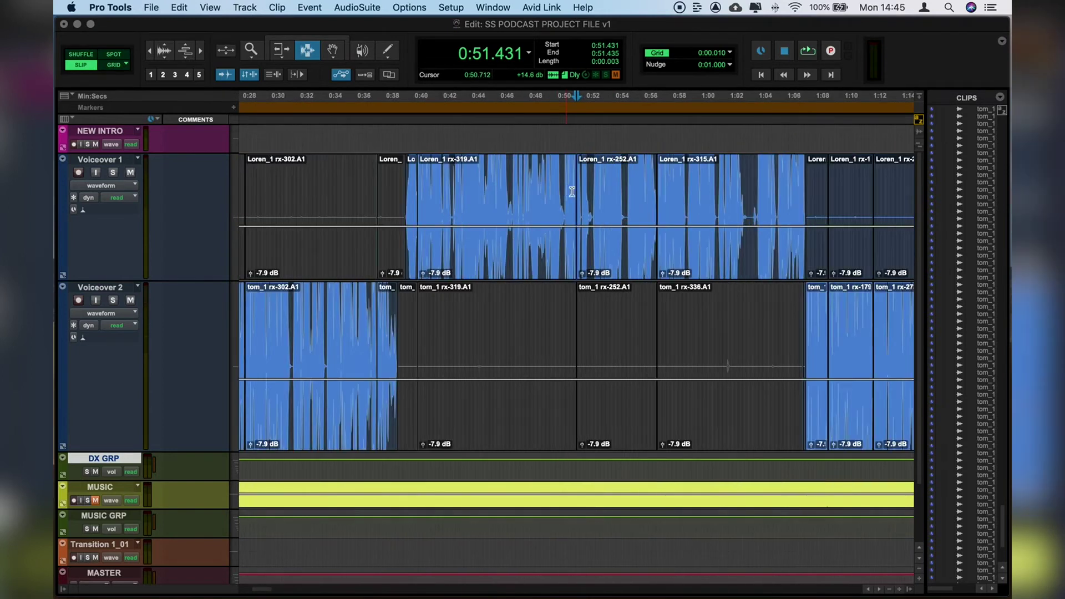
click(821, 292)
key(super+])
key(super+])
key(super+])
key(super+])
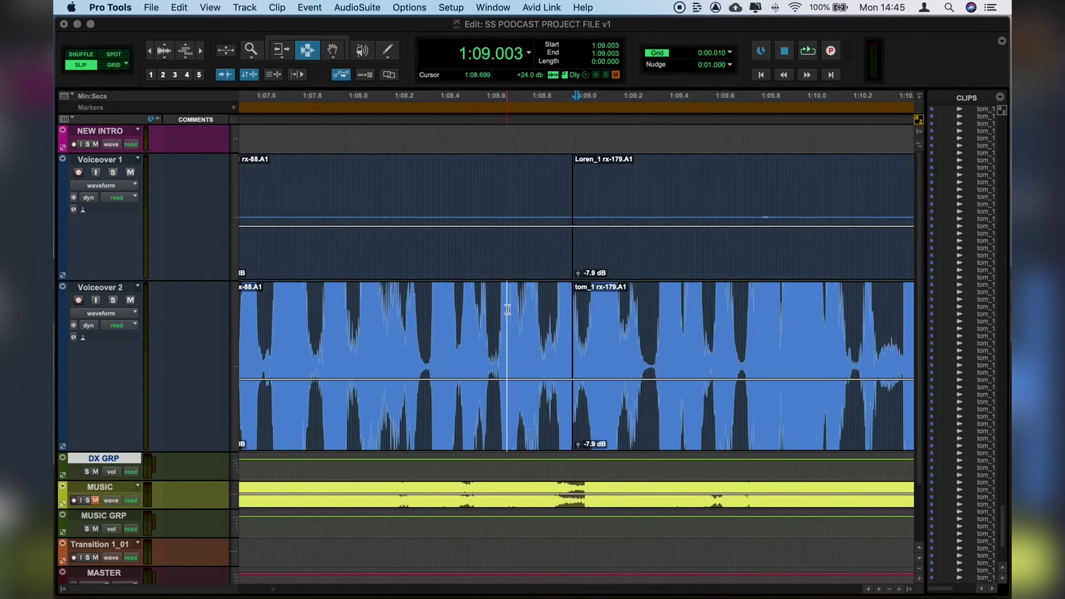
click(410, 329)
key(space)
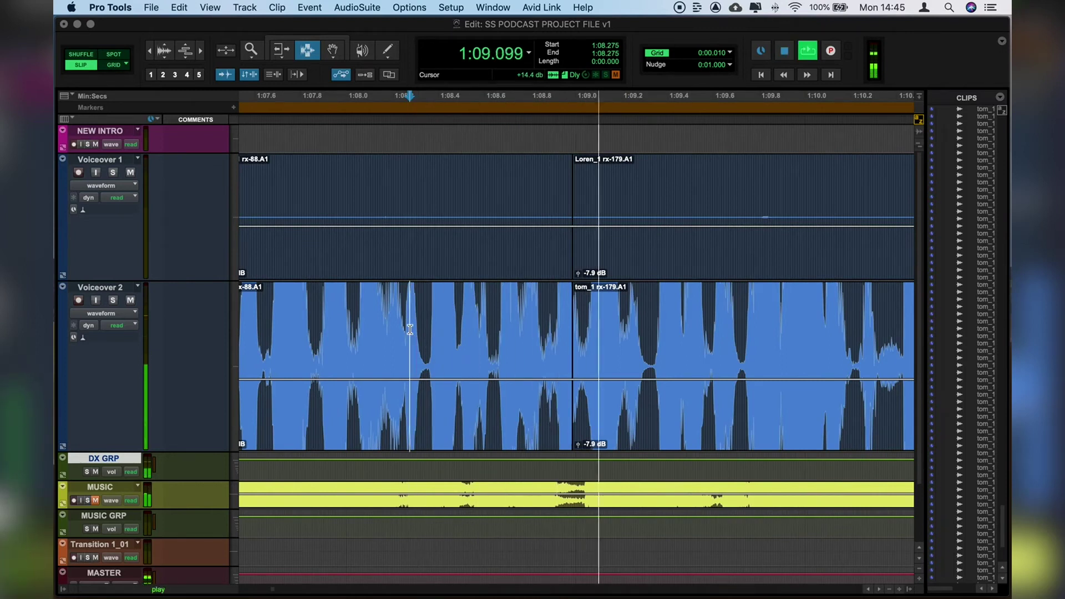
key(space)
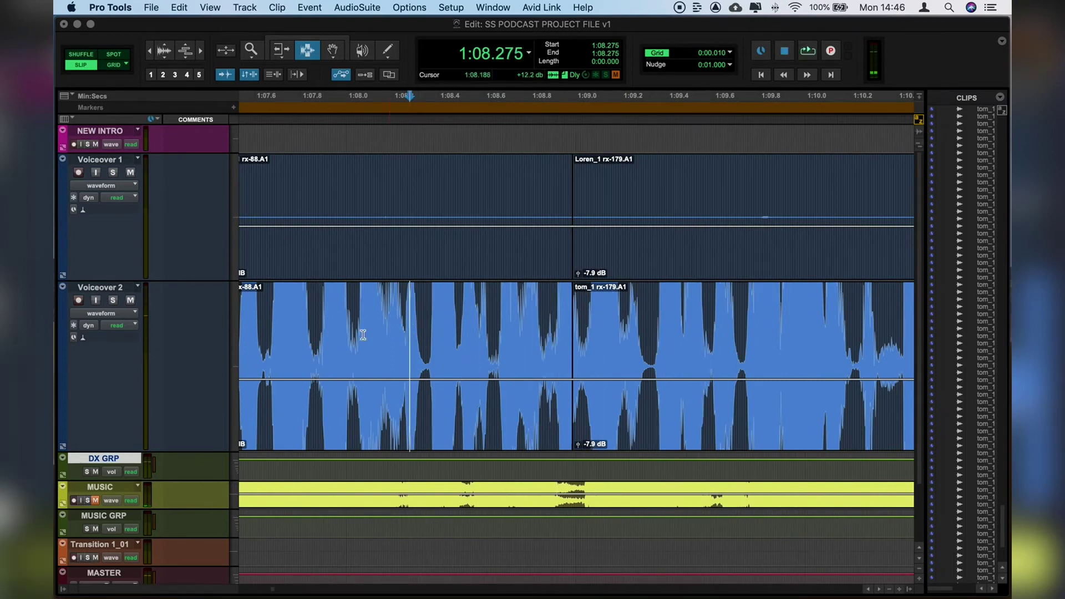
Shrink the waveform height three steps and audition the Voiceover 2 join from 1:08.173.
click(167, 58)
click(167, 58)
click(167, 58)
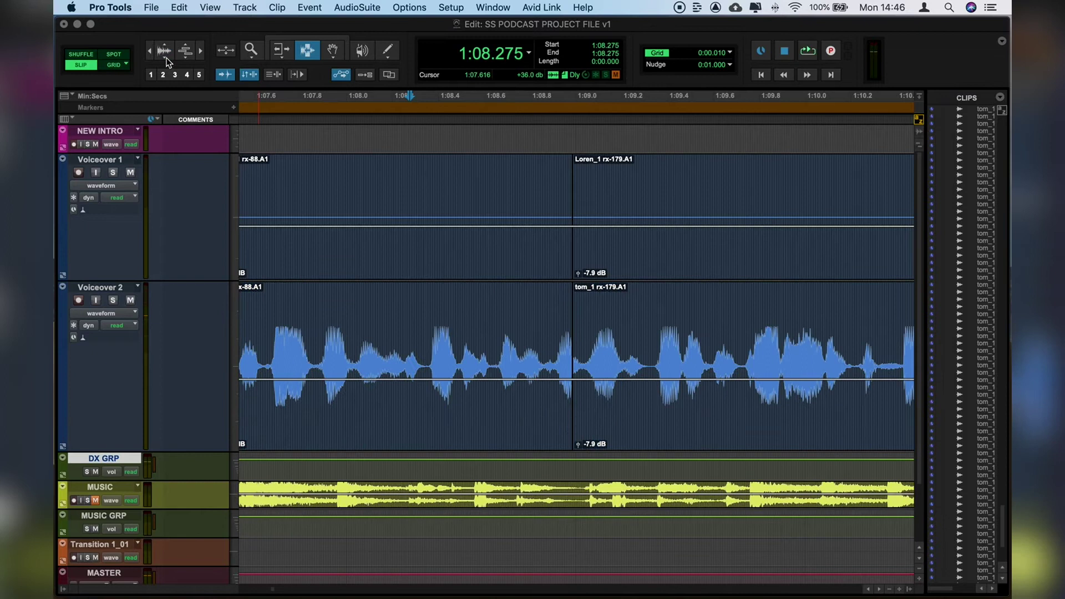
click(387, 347)
key(space)
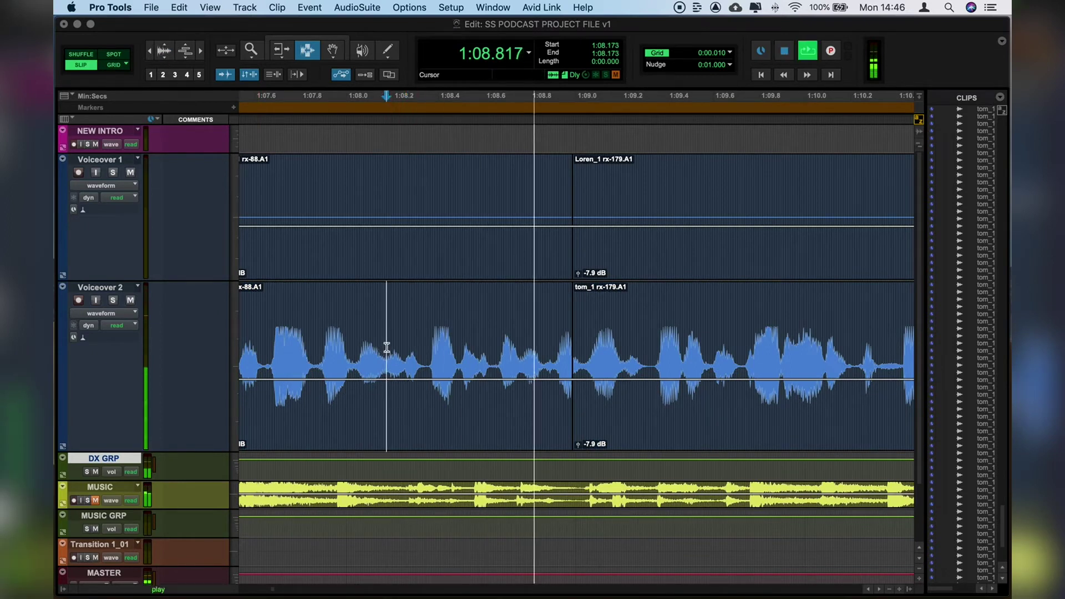
key(space)
Add a tiny crossfade across the Voiceover 2 clip join near 1:09.
click(564, 349)
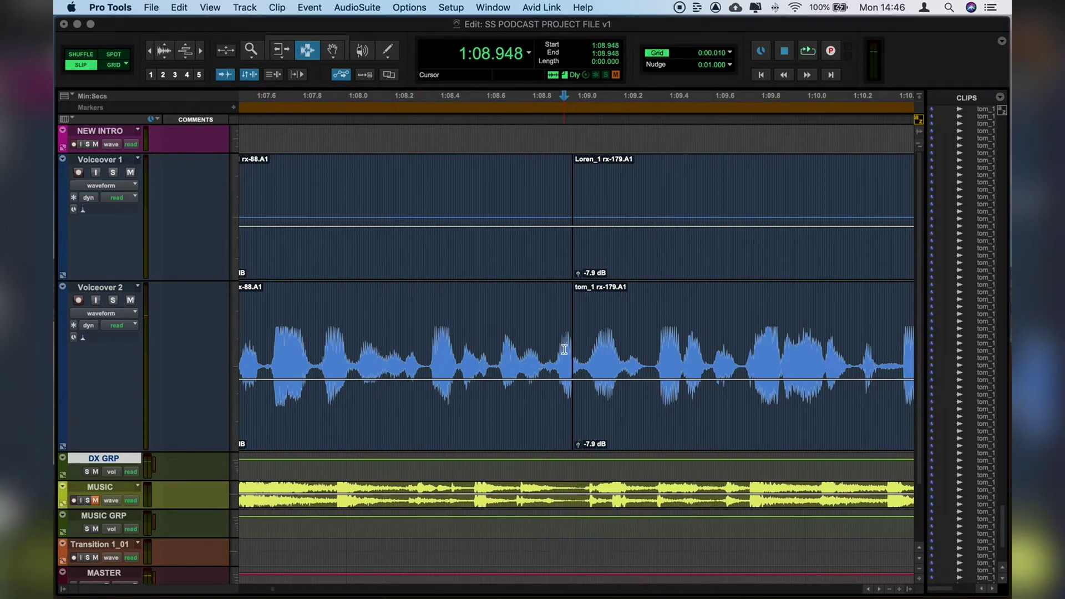
click(576, 314)
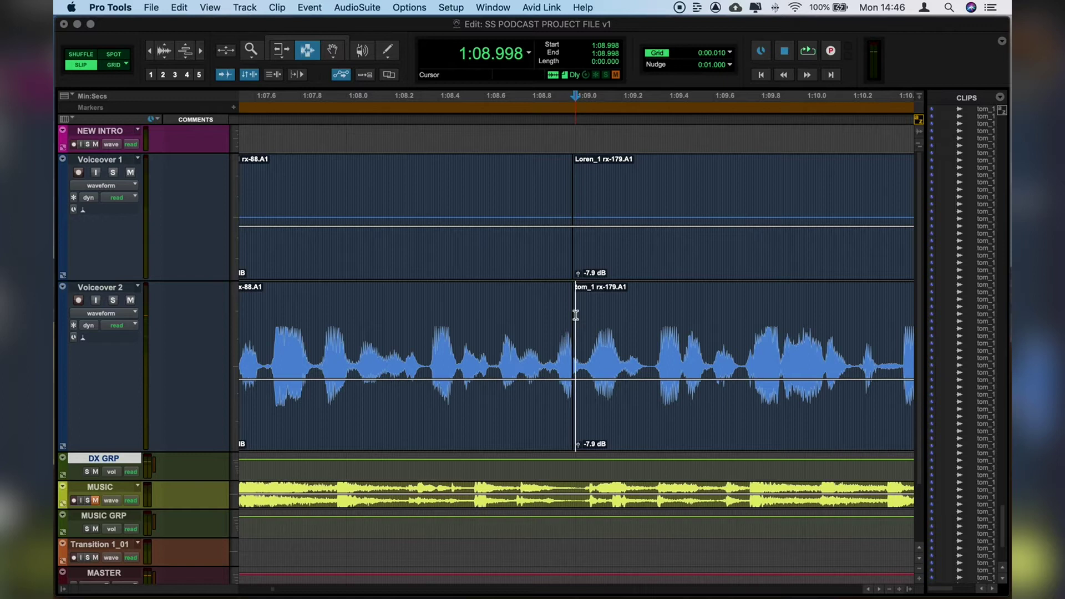
click(571, 310)
key(super+bracketright)
key(super+bracketright)
key(super+bracketright)
key(super+bracketright)
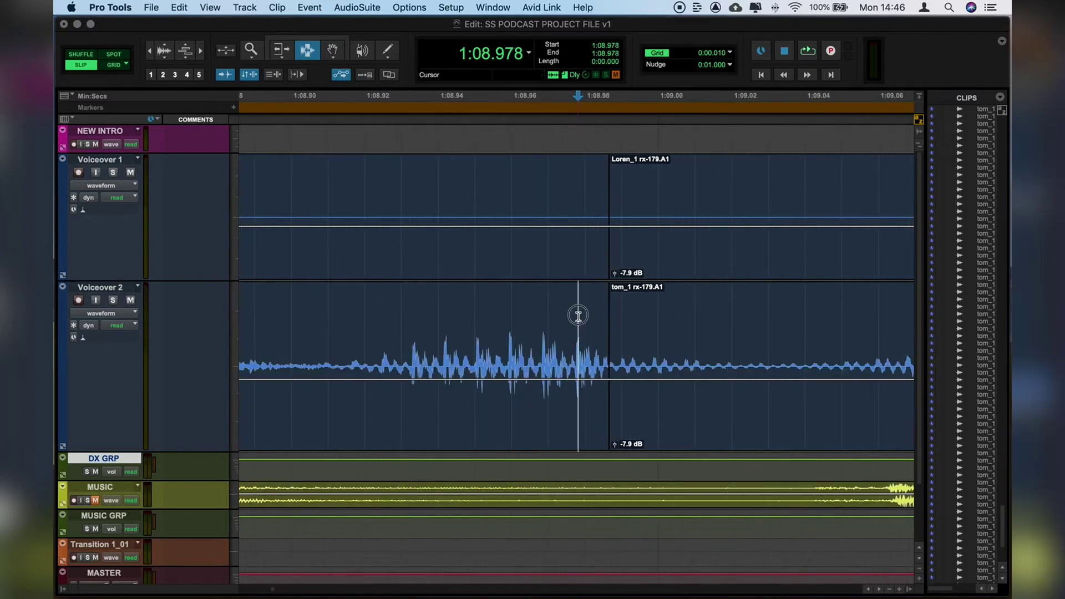
drag(578, 314, 635, 309)
key(ctrl+super+f)
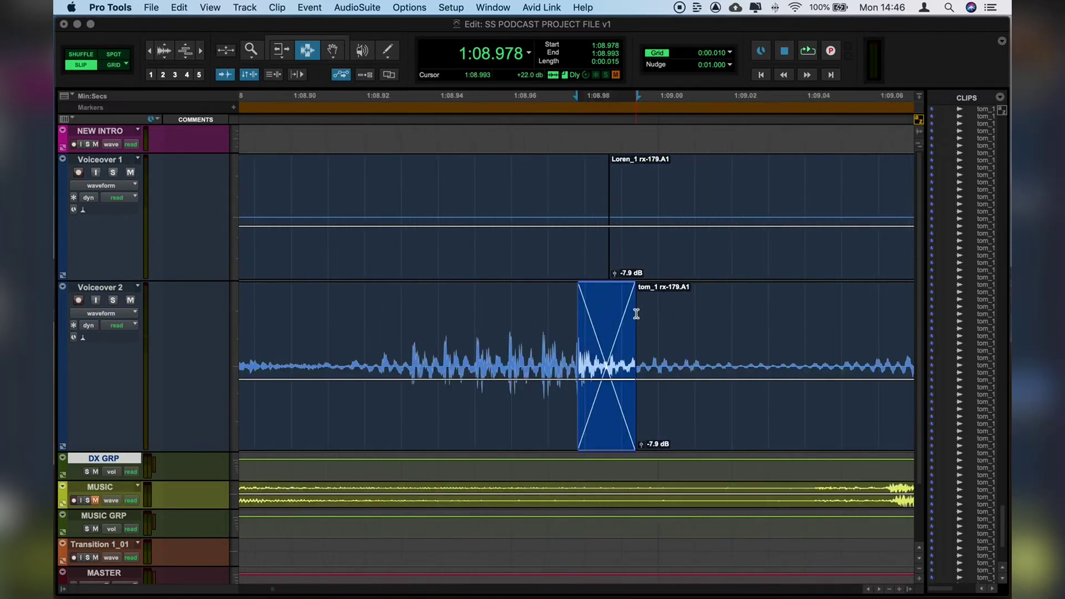
Audition the new Voiceover 2 crossfade and zoom out to more of the session.
key(super+bracketleft)
key(super+bracketleft)
key(super+bracketleft)
key(super+bracketleft)
key(super+bracketleft)
click(478, 328)
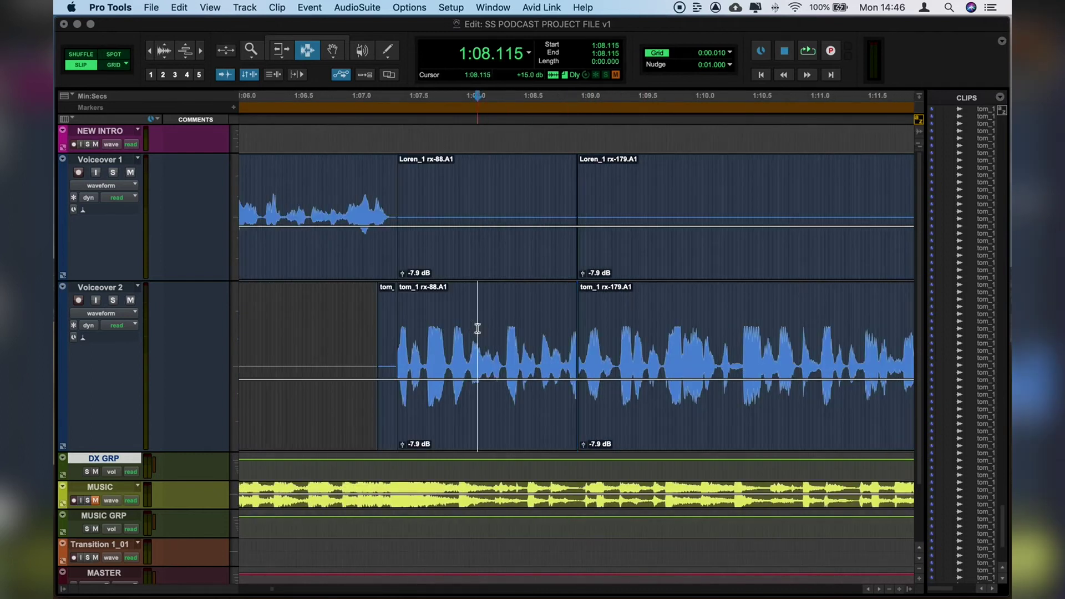
key(space)
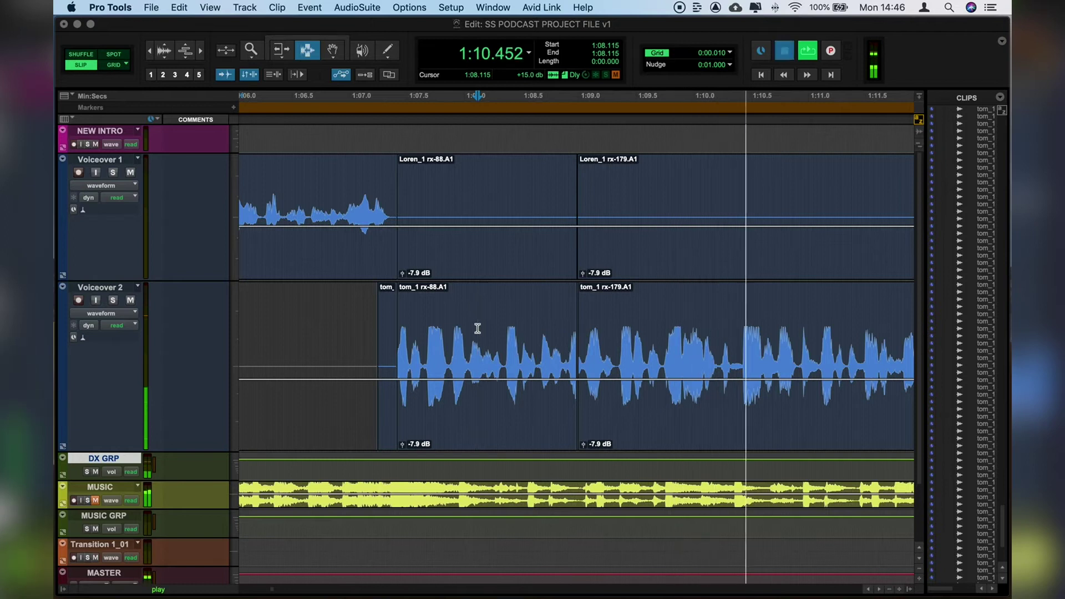
key(space)
key(super+bracketleft)
key(super+bracketleft)
key(super+bracketleft)
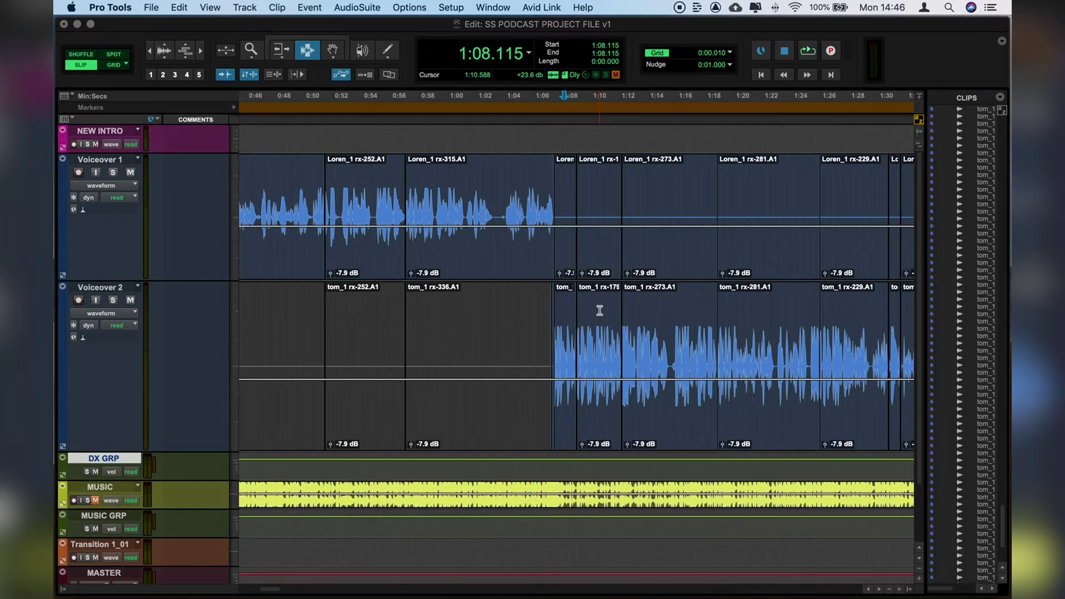
Zoom in at 1:08 and check the Voiceover 1 dialogue around 1:03.9.
key(super+bracketright)
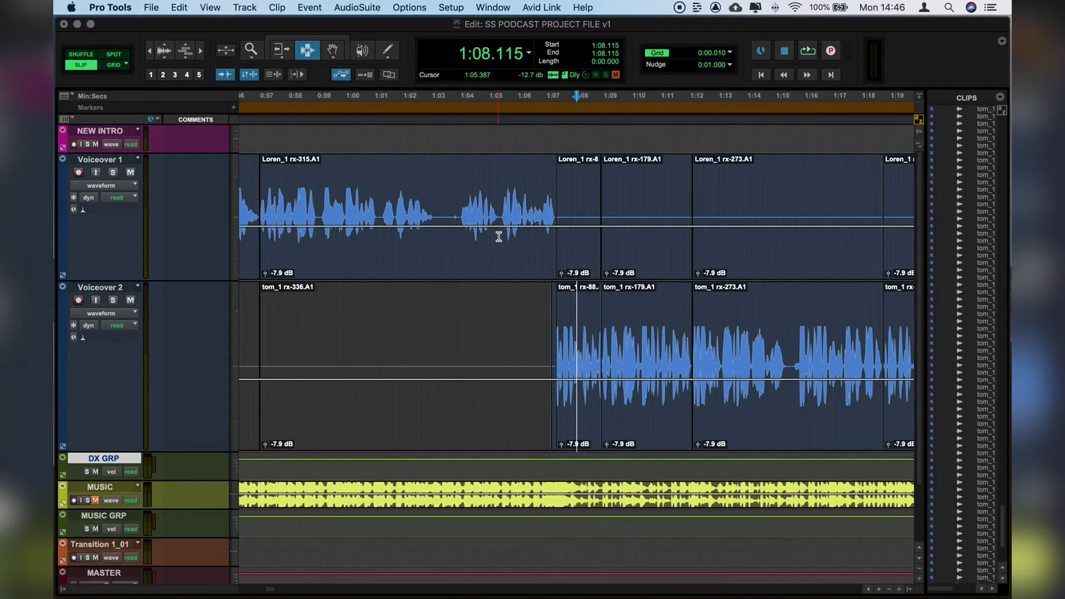
click(503, 240)
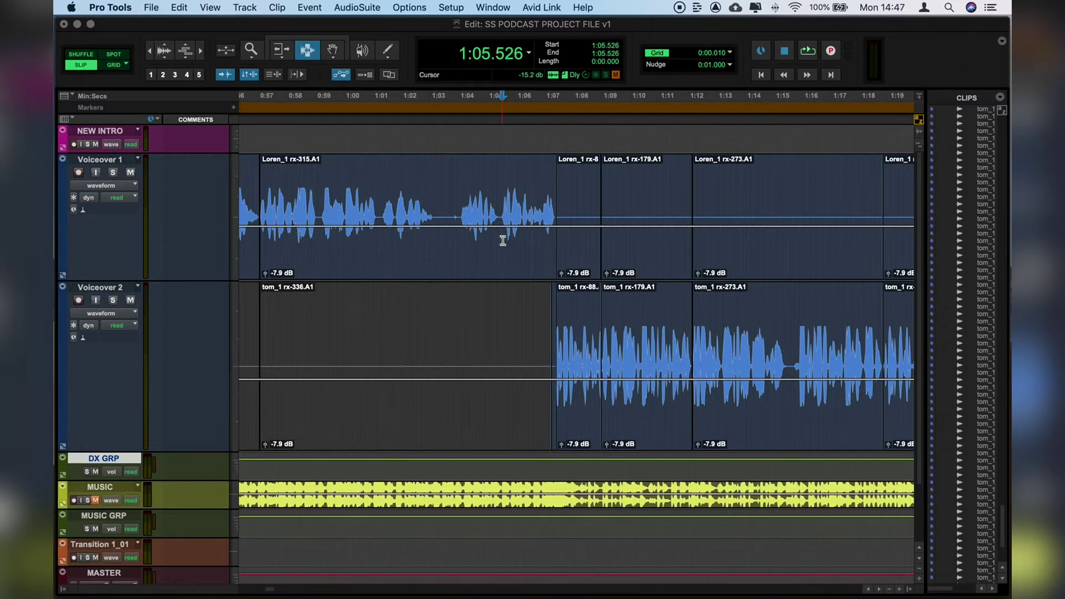
click(457, 228)
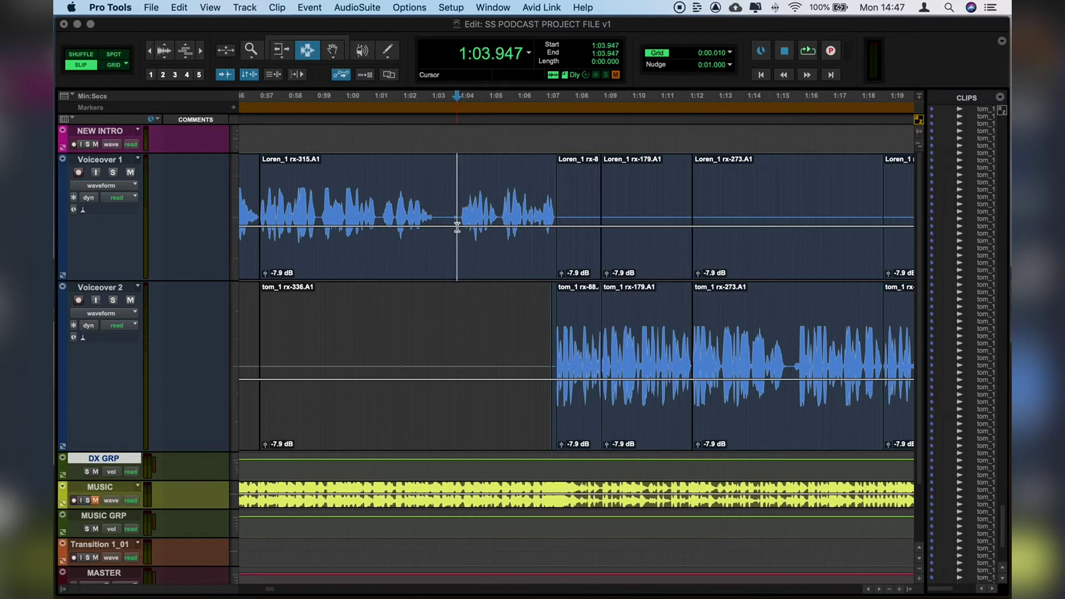
Zoom into Voiceover 2 around 2:30 and set the insertion point at 2:27.562.
key(super+bracketleft)
key(super+bracketleft)
key(super+bracketleft)
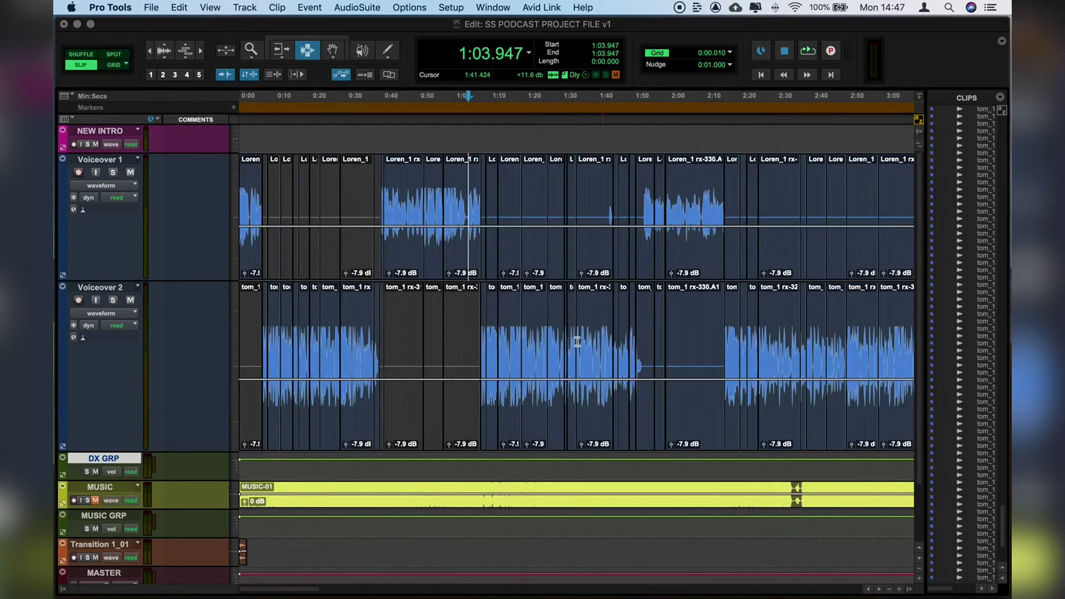
click(778, 359)
key(super+bracketright)
key(super+bracketright)
key(super+bracketright)
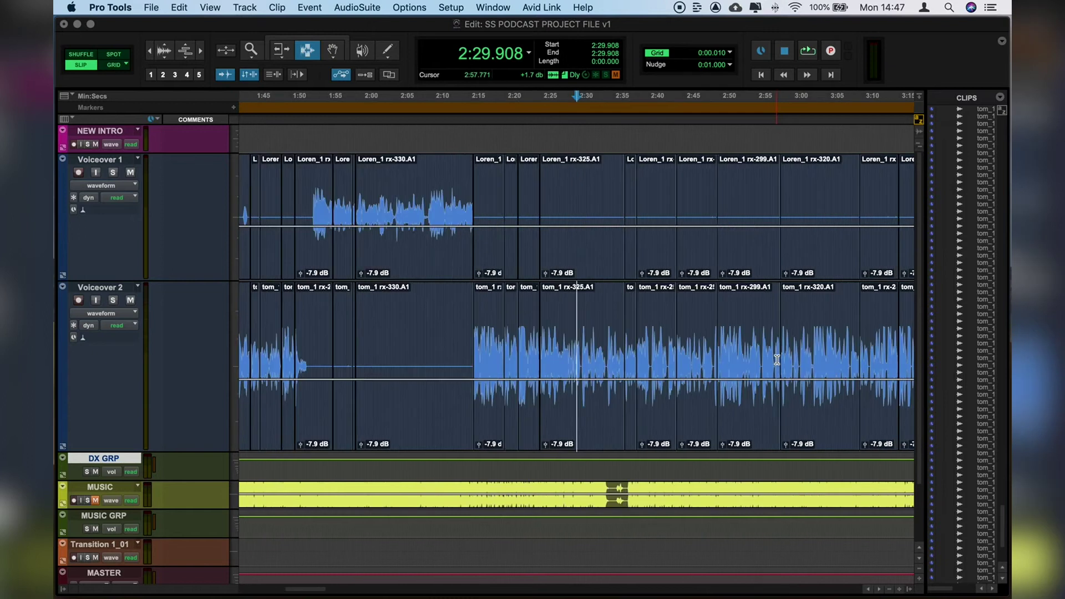
drag(605, 354, 602, 354)
click(509, 356)
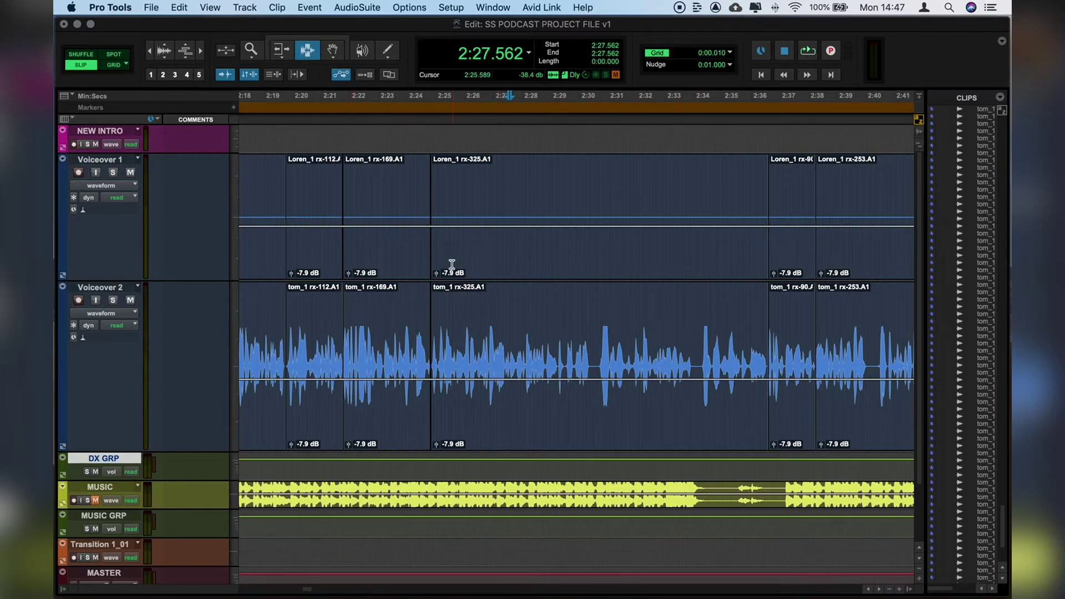
Try a clip-gain raise on the Voiceover 2 clip with the Smart Tool, then undo it.
click(329, 43)
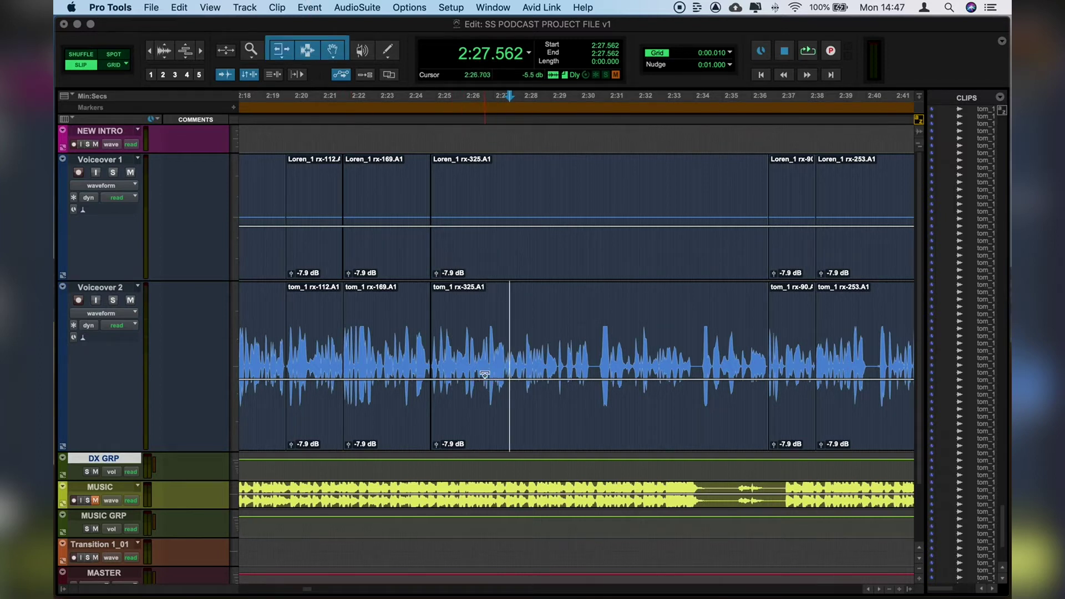
mouse_move(485, 379)
mouse_down()
mouse_move(487, 356)
mouse_move(492, 383)
mouse_up()
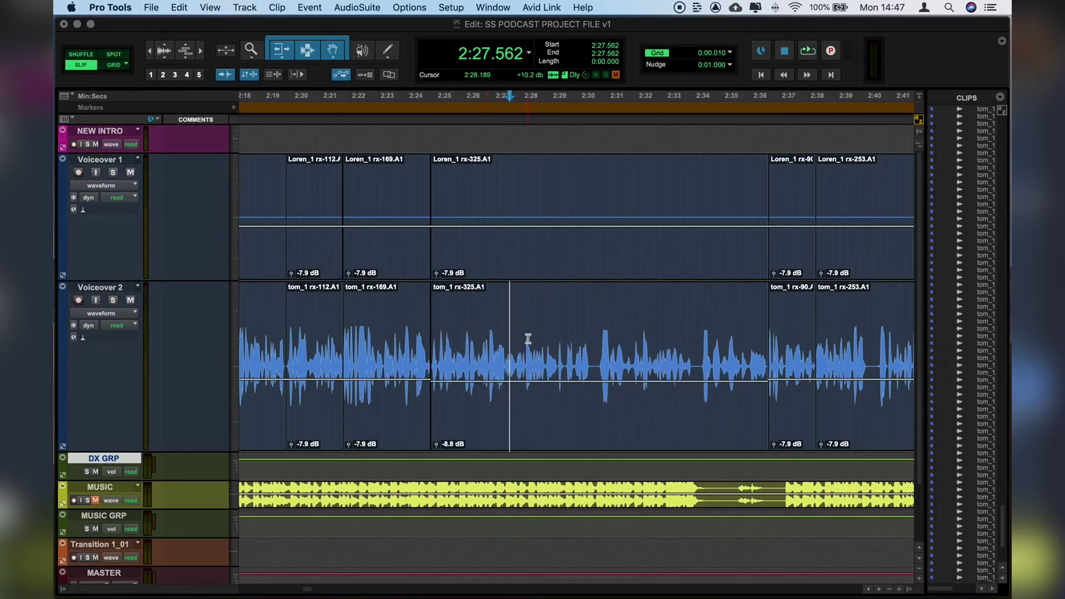
key(super+z)
key(super+z)
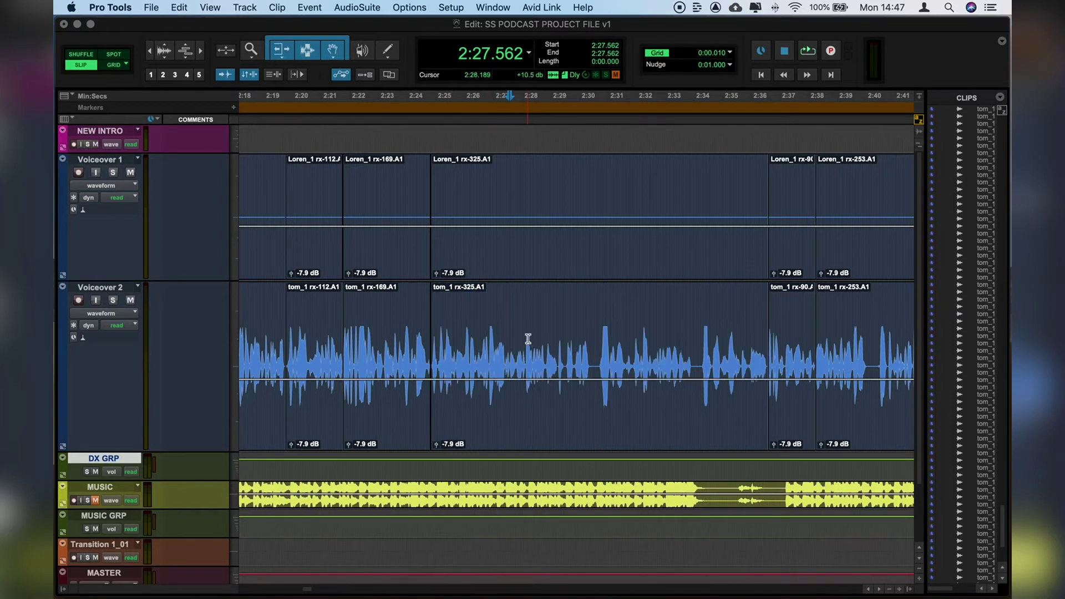
Add a clip-gain lift near 2:27 and a dip near 2:30 on Voiceover 2.
key(F8)
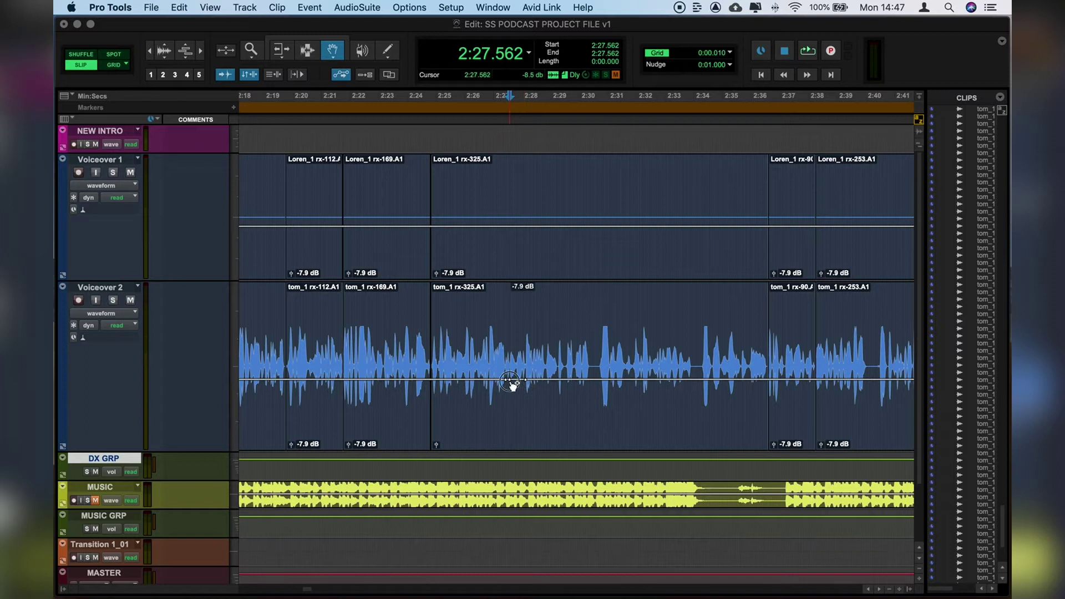
drag(510, 383, 523, 376)
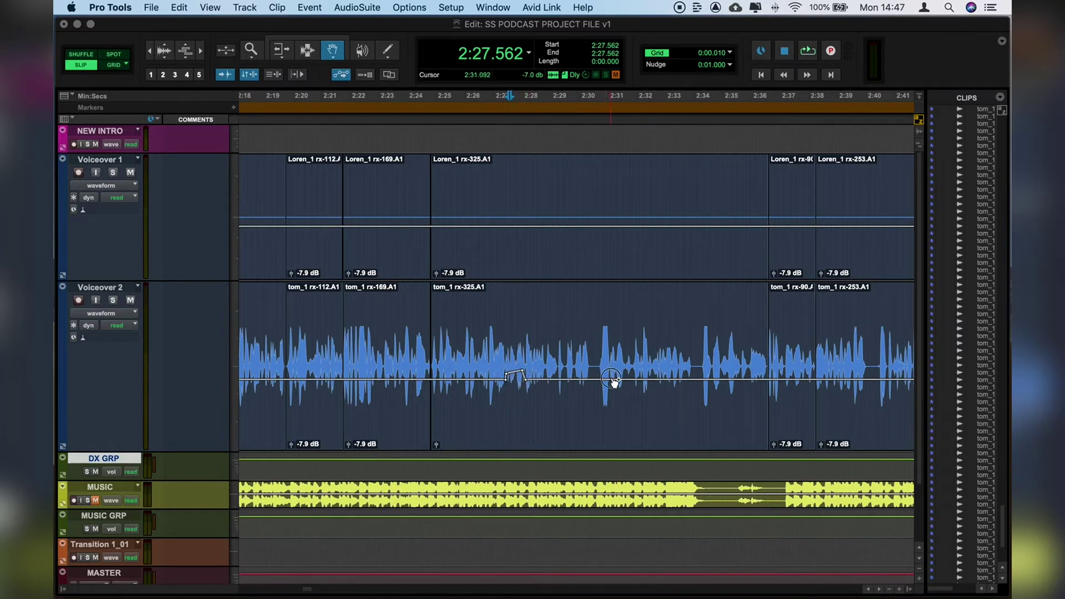
drag(607, 383, 607, 393)
key(F7)
click(488, 409)
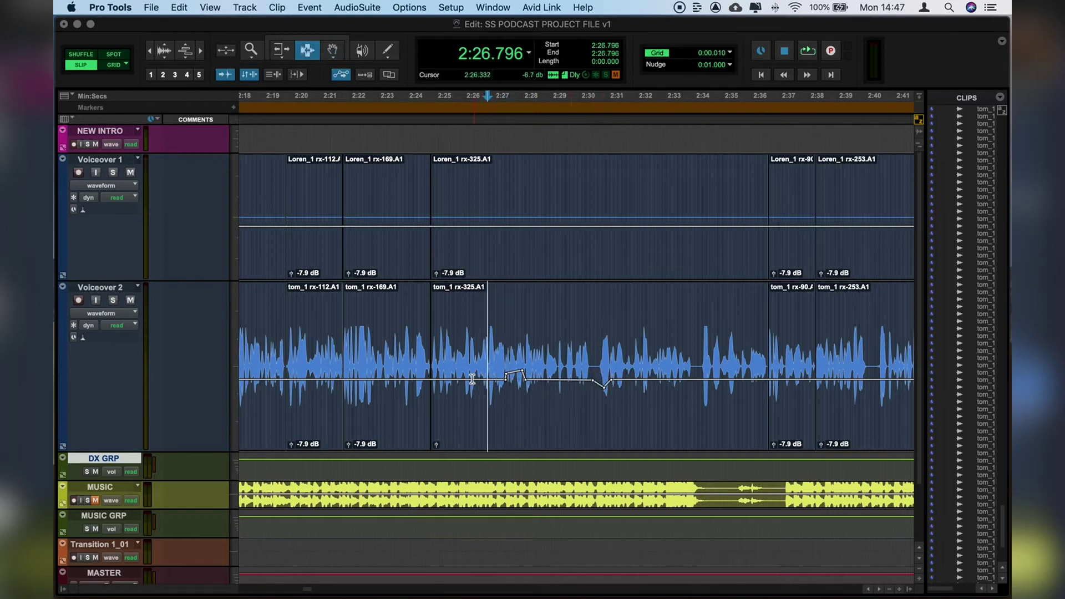
Play back the gain-adjusted Voiceover 2 section from 2:26.239 twice, then park the cursor near 2:27.7.
click(474, 379)
key(space)
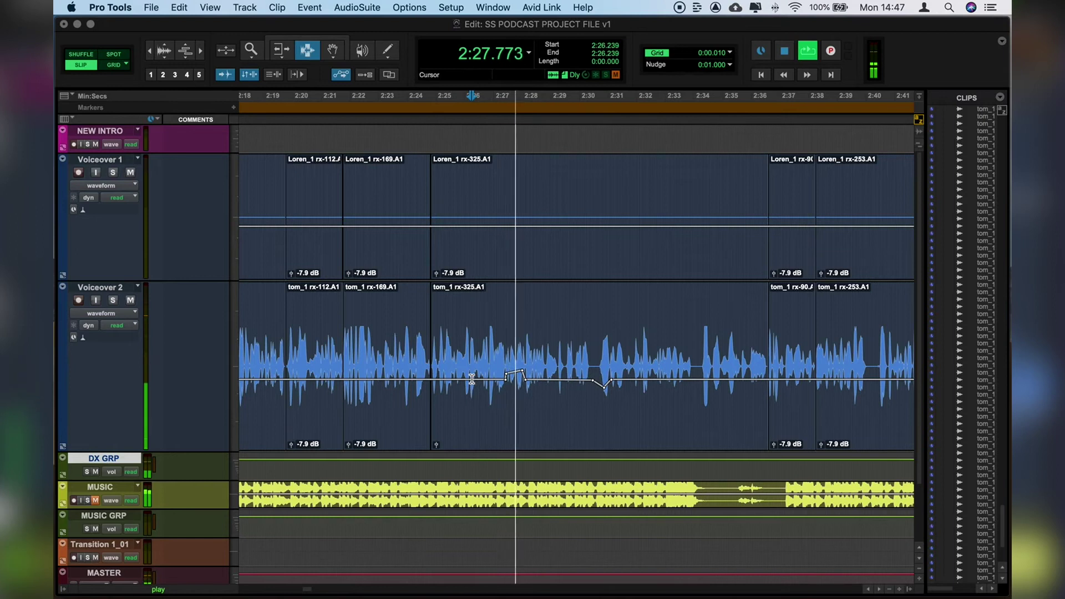
key(space)
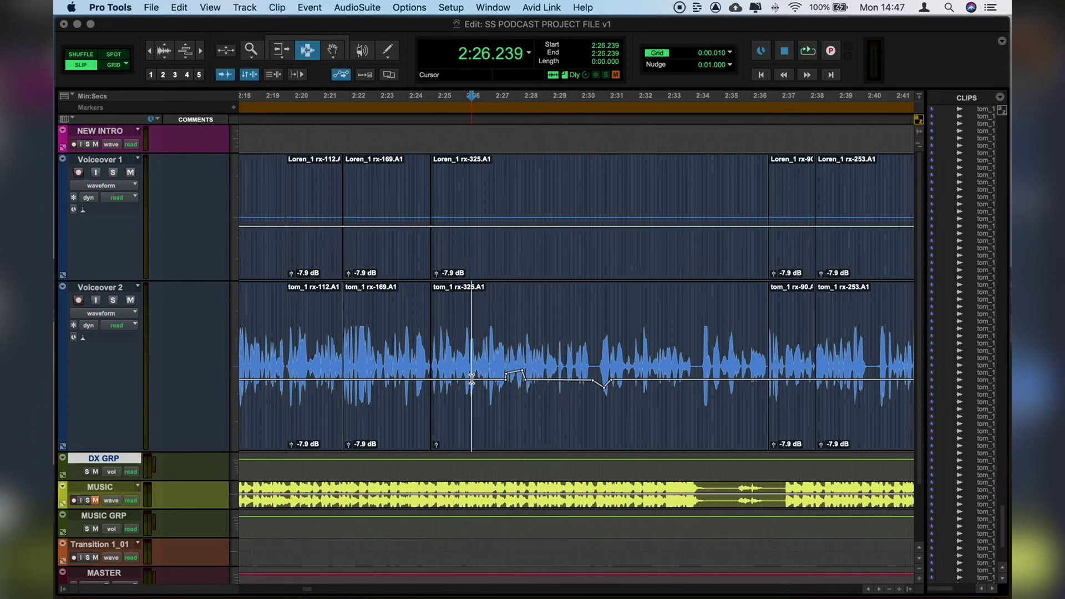
key(space)
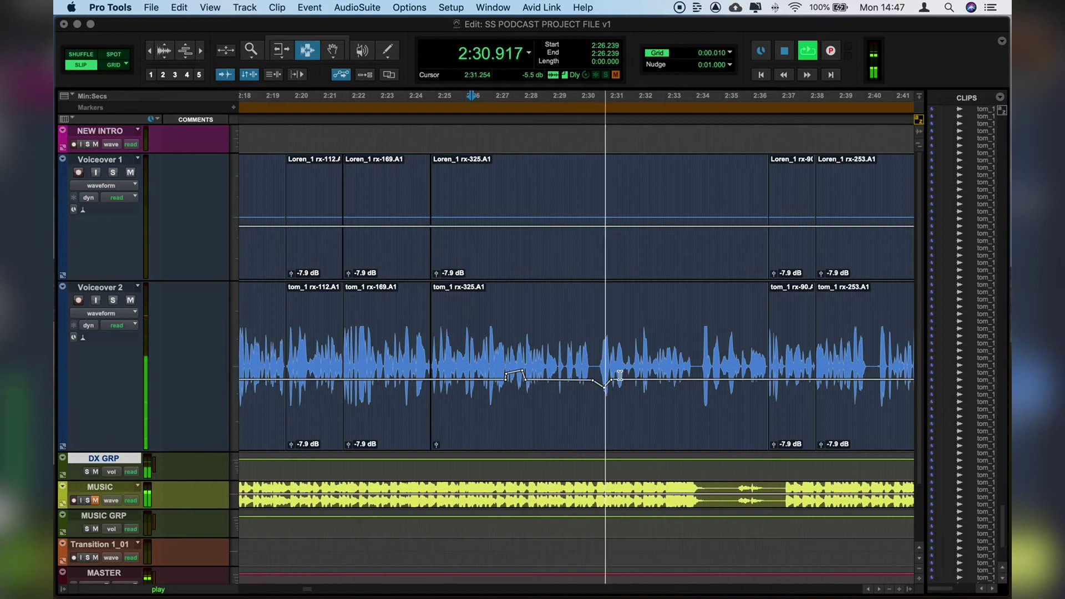
key(space)
key(F8)
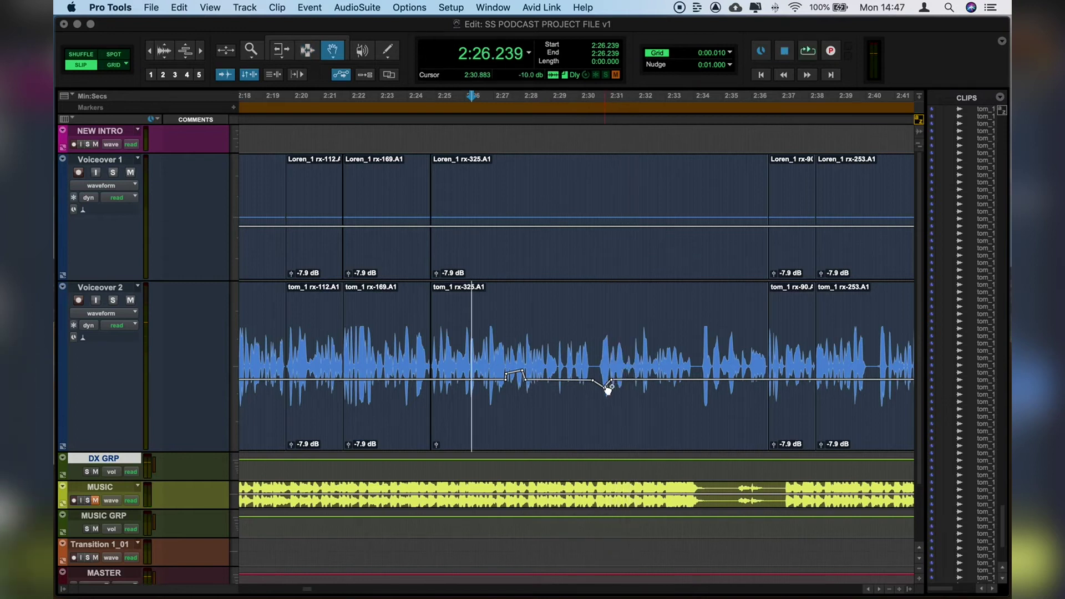
key(F7)
click(600, 388)
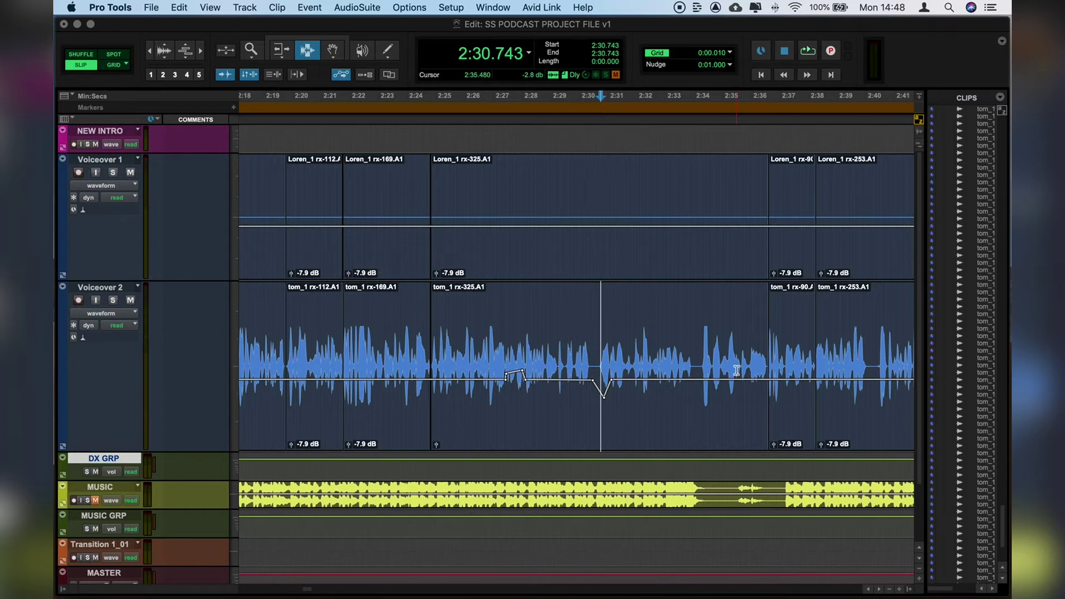
click(514, 366)
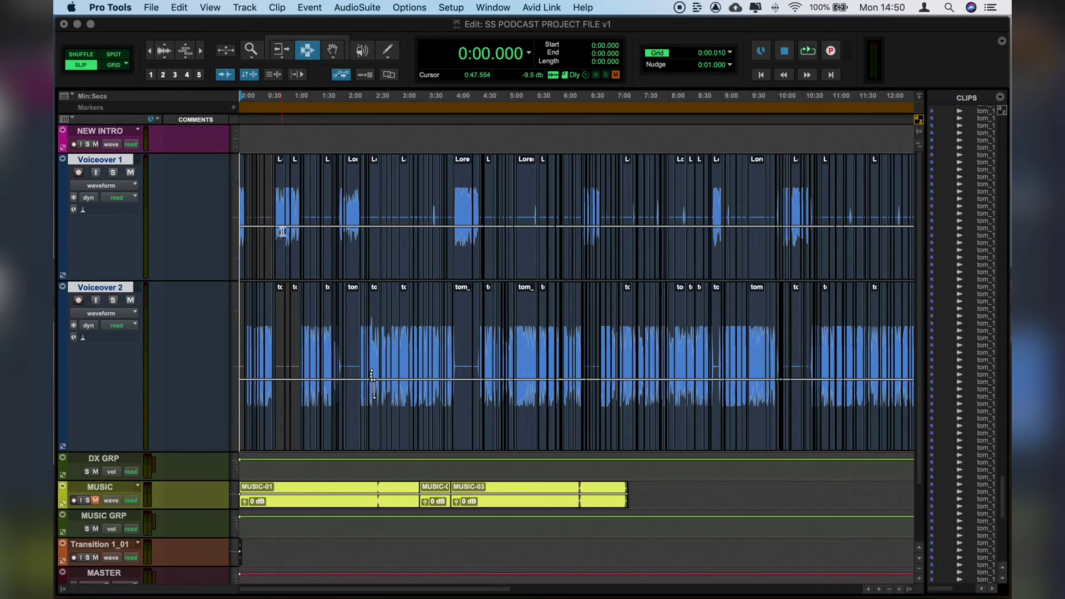
Select both voiceover tracks from about 2:27 back to 0:00 and consolidate them (Alt+Shift+3).
click(286, 290)
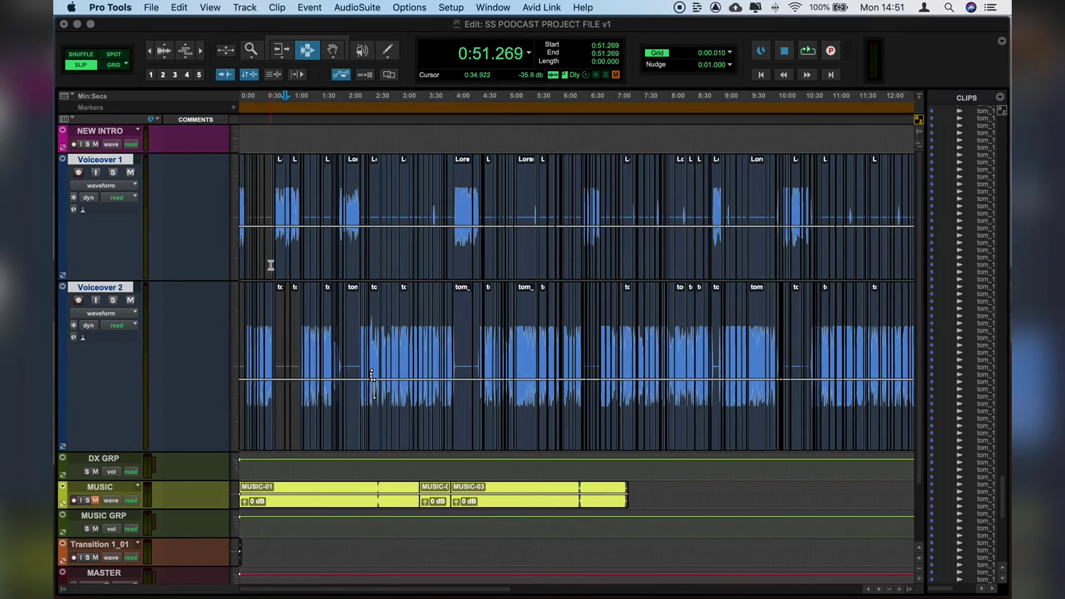
click(257, 247)
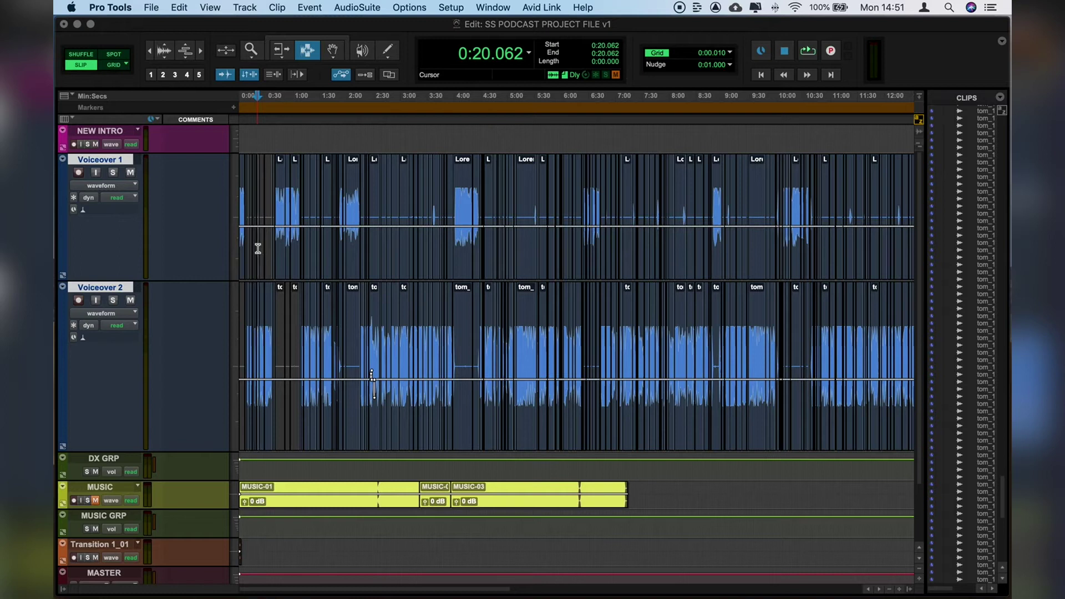
click(370, 240)
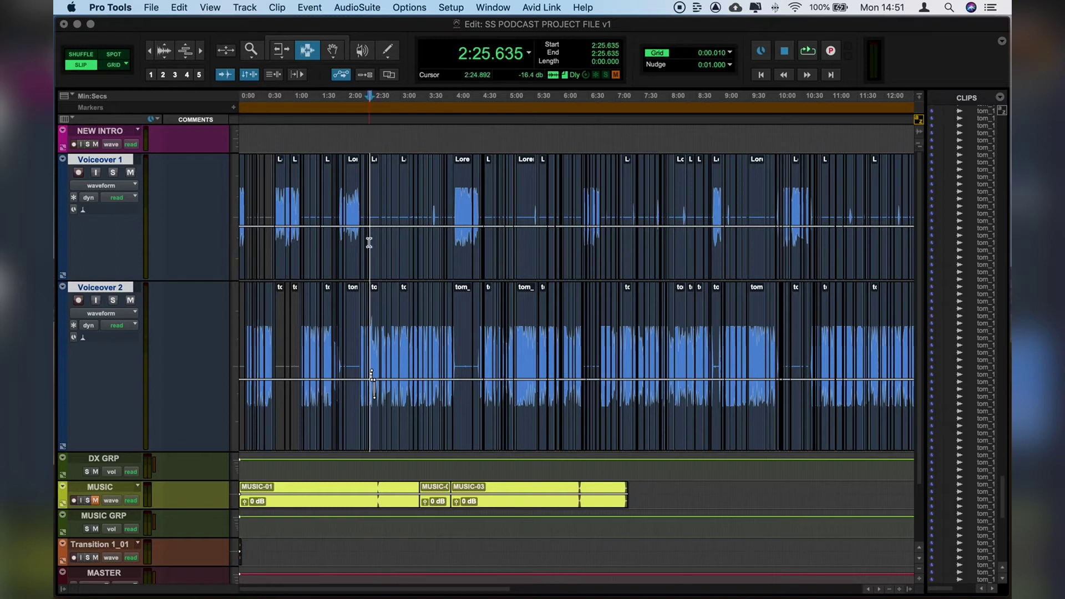
click(369, 241)
drag(369, 242, 225, 253)
drag(373, 233, 233, 236)
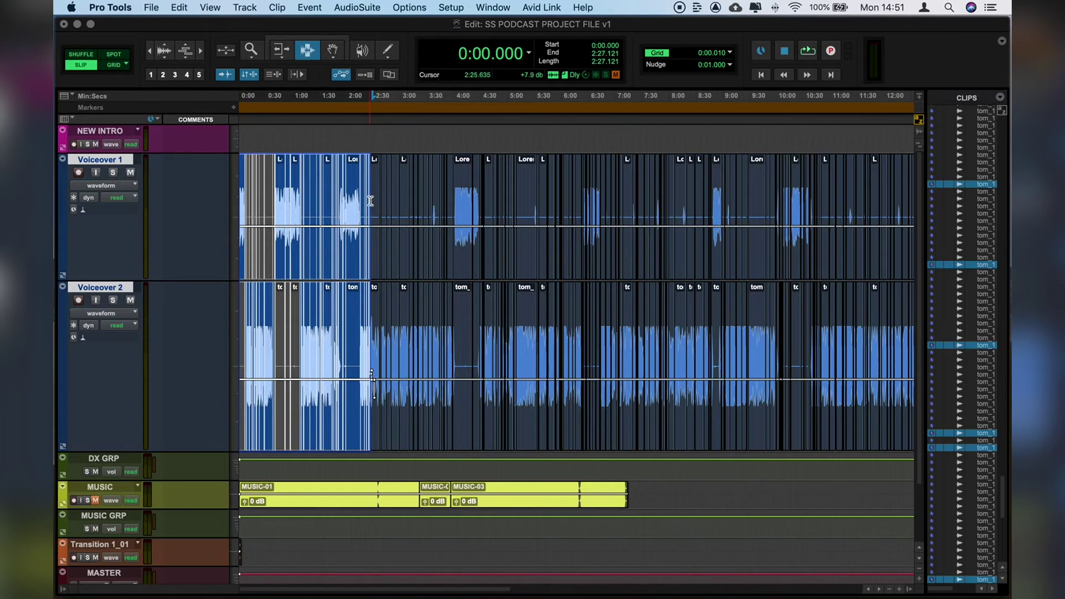
key(alt+shift+3)
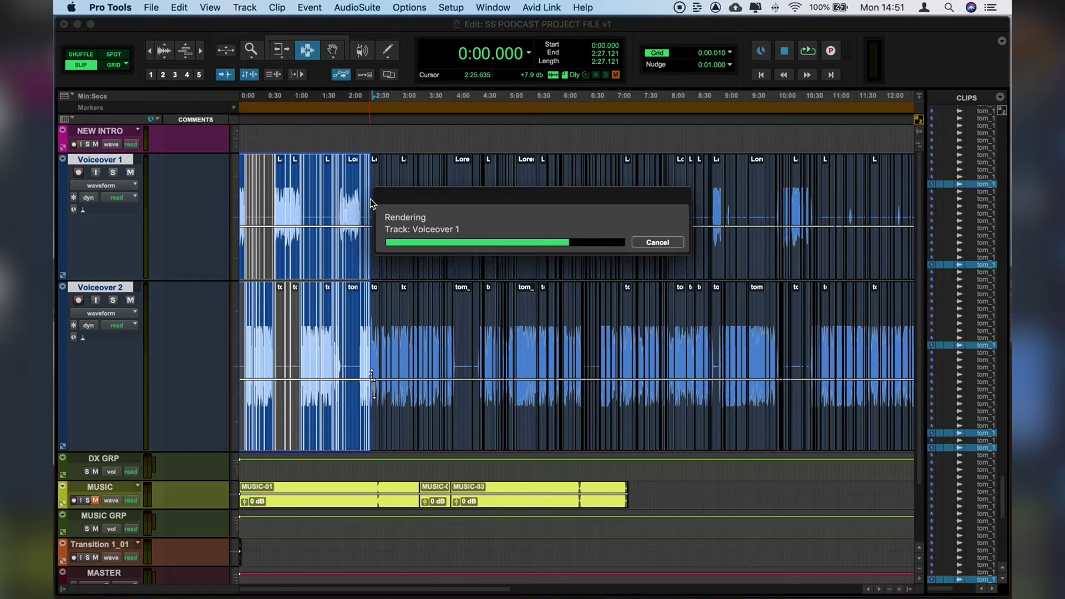
Zoom in around 1:35–1:45 to inspect the consolidated clips, then zoom back out.
click(325, 215)
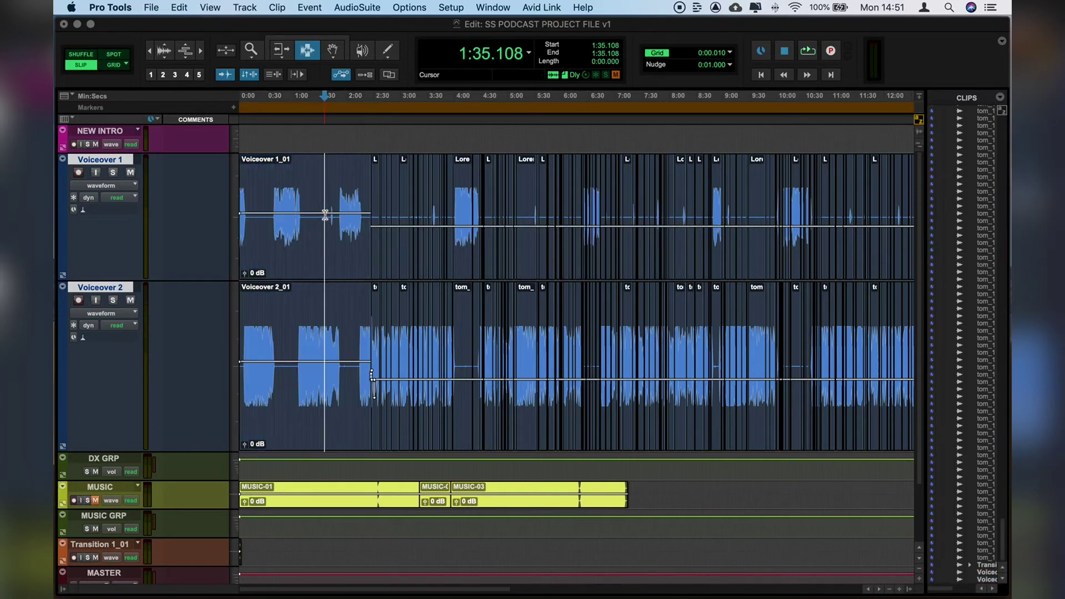
key(super+bracketright)
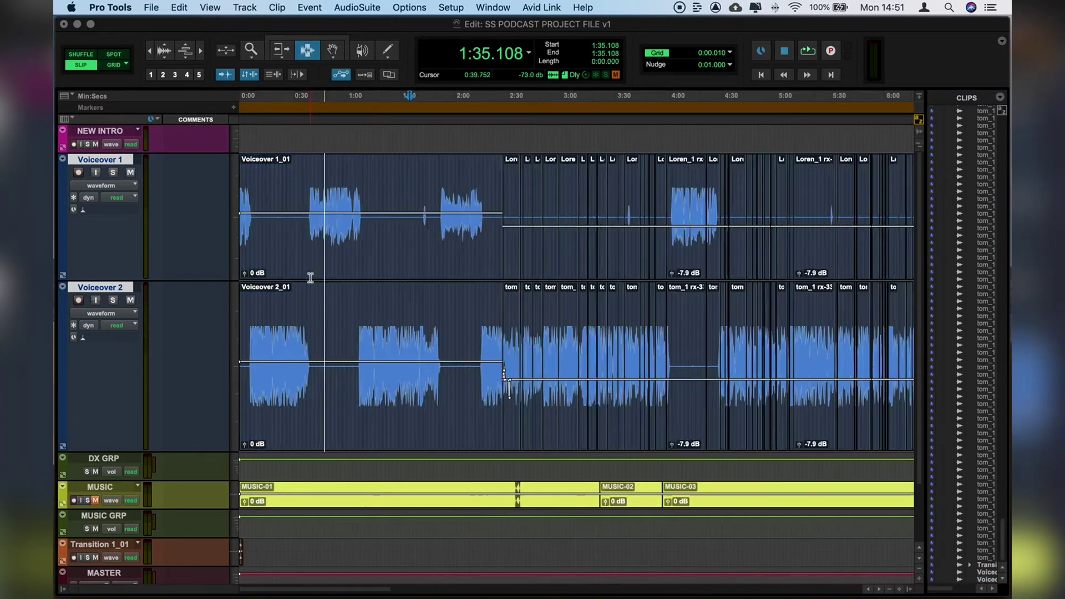
click(428, 214)
key(super+bracketright)
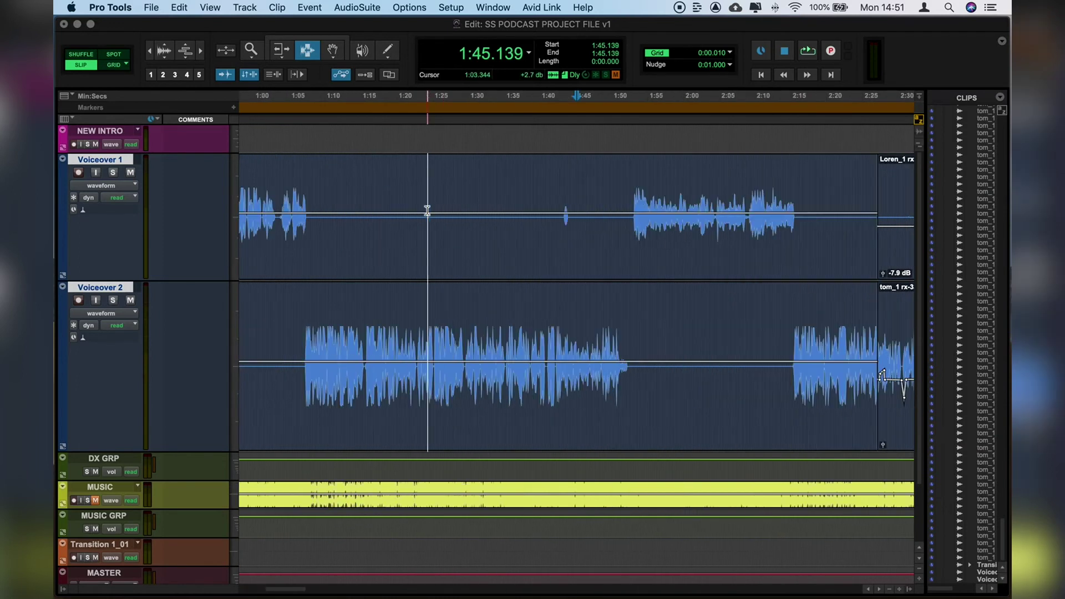
click(563, 217)
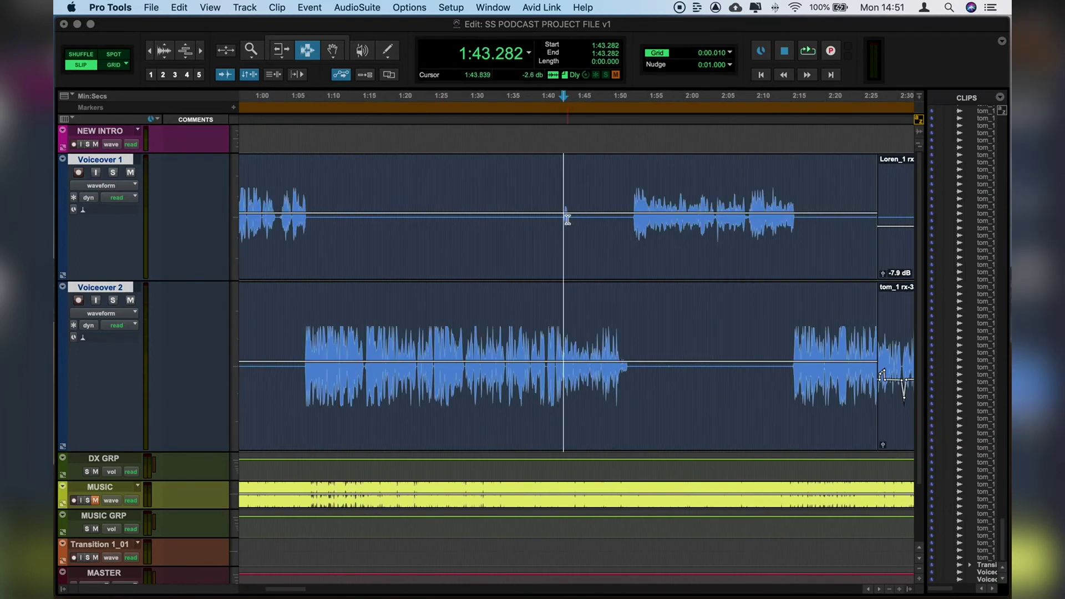
key(super+bracketleft)
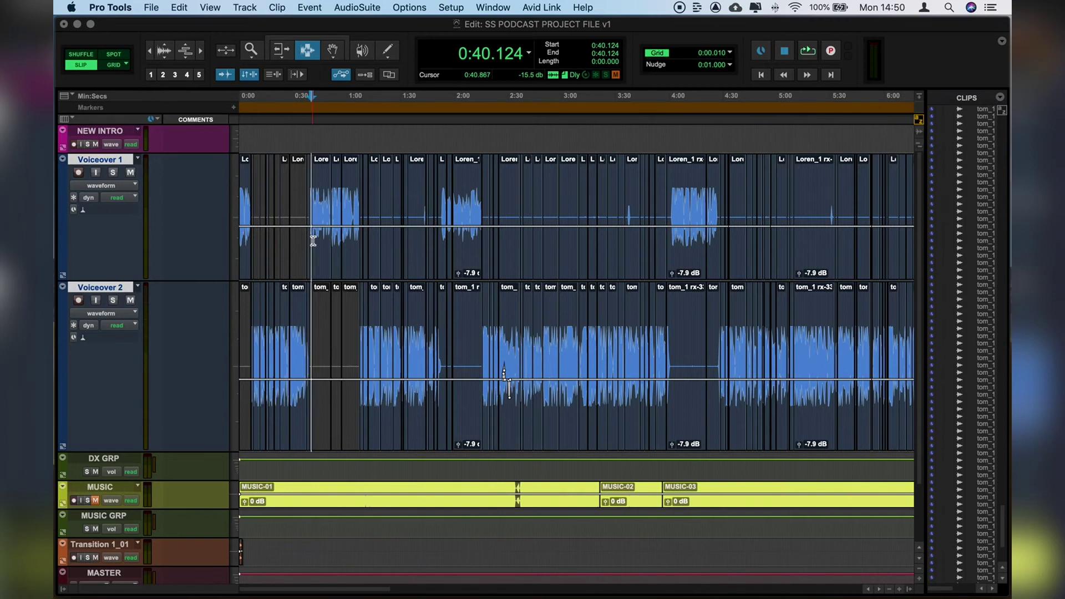
Undo back to the separate edited clips and show both voiceover tracks as playlists.
click(314, 238)
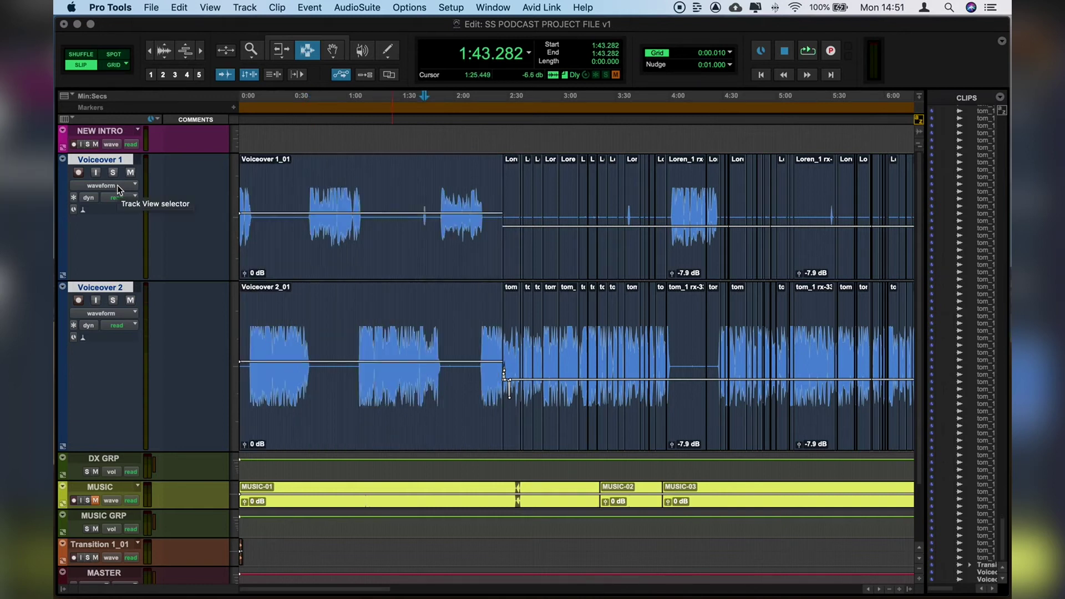
key(super+z)
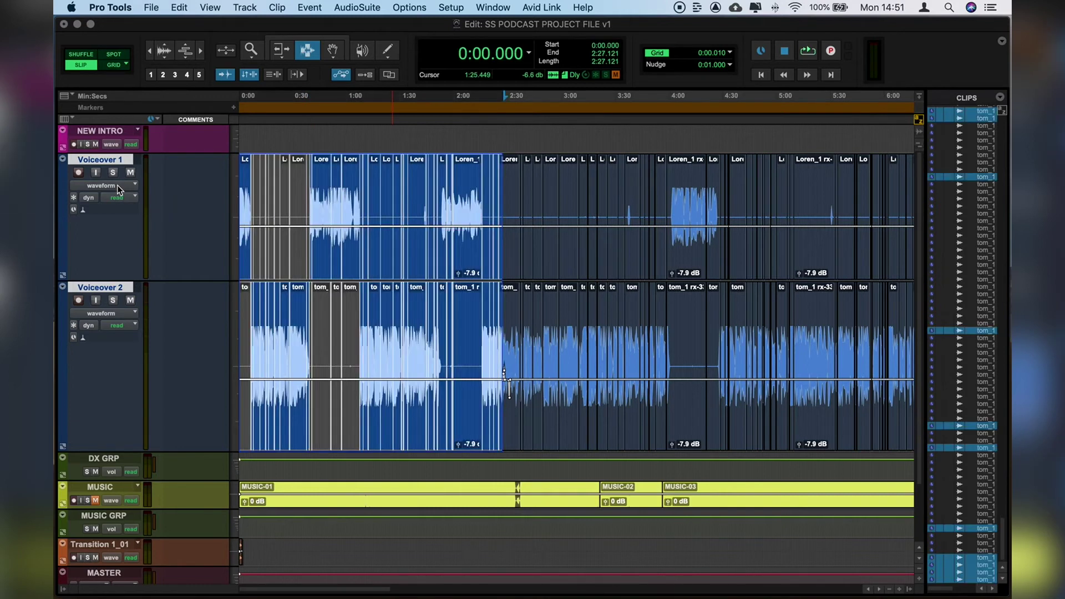
click(402, 205)
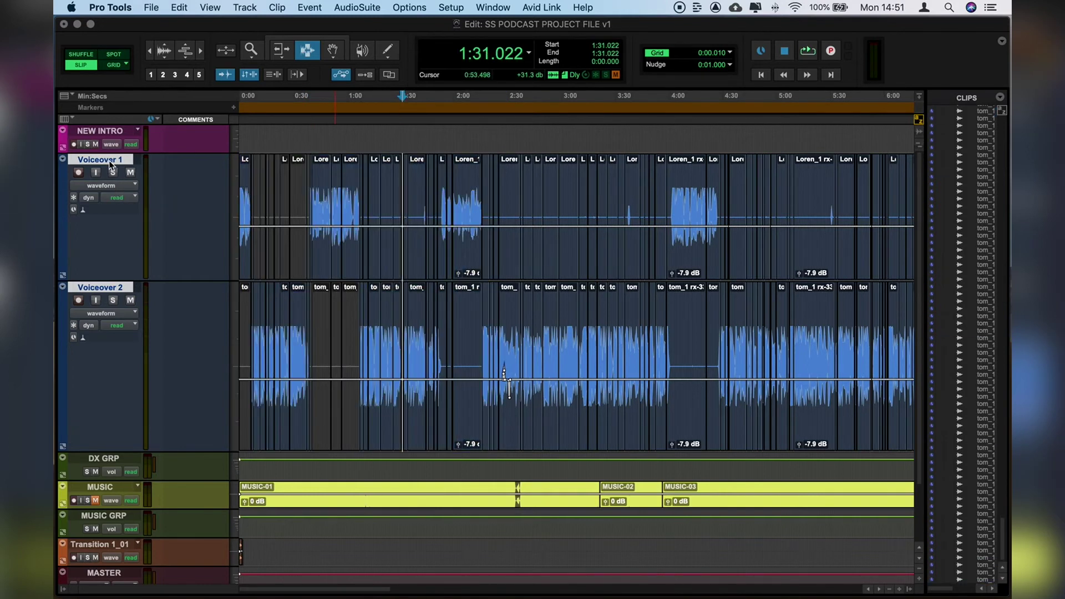
click(97, 187)
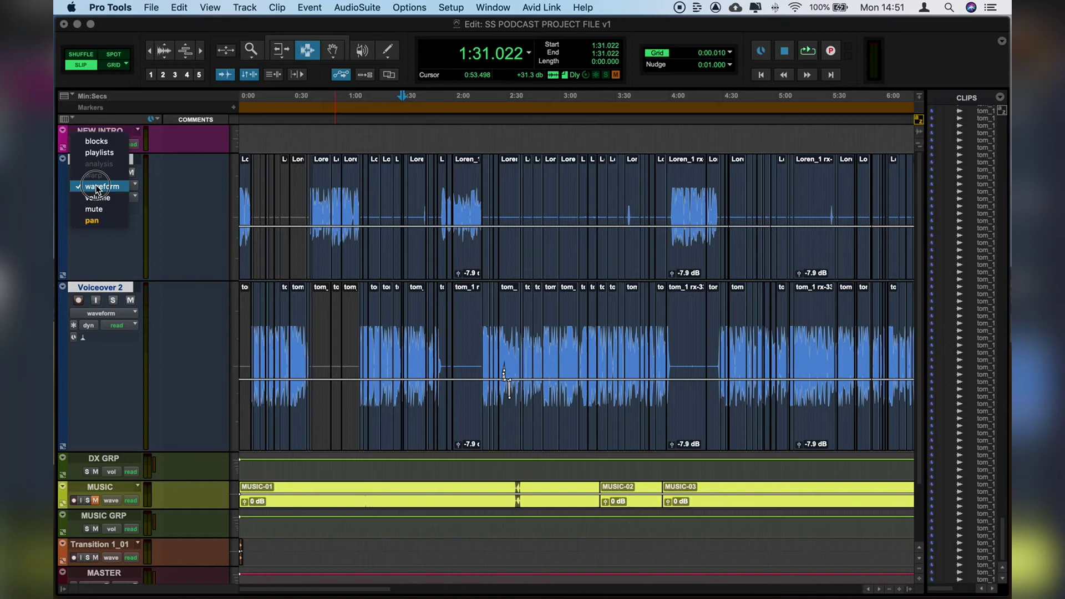
alt+shift+click(101, 152)
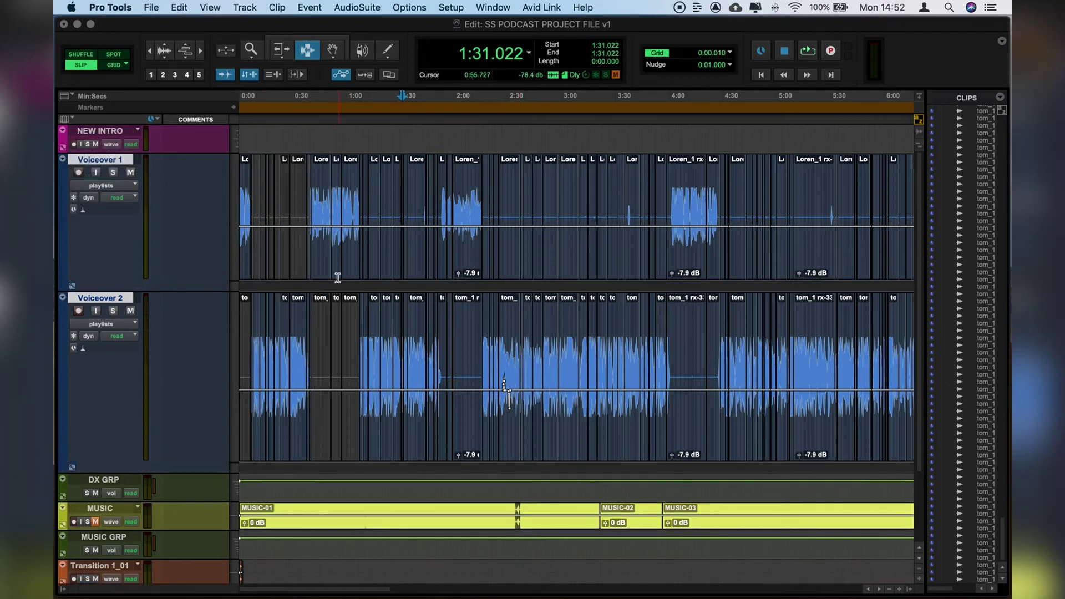
Copy the 0:00–2:21.9 clips on both voiceover tracks down onto the alternate playlist lanes.
drag(493, 217, 231, 231)
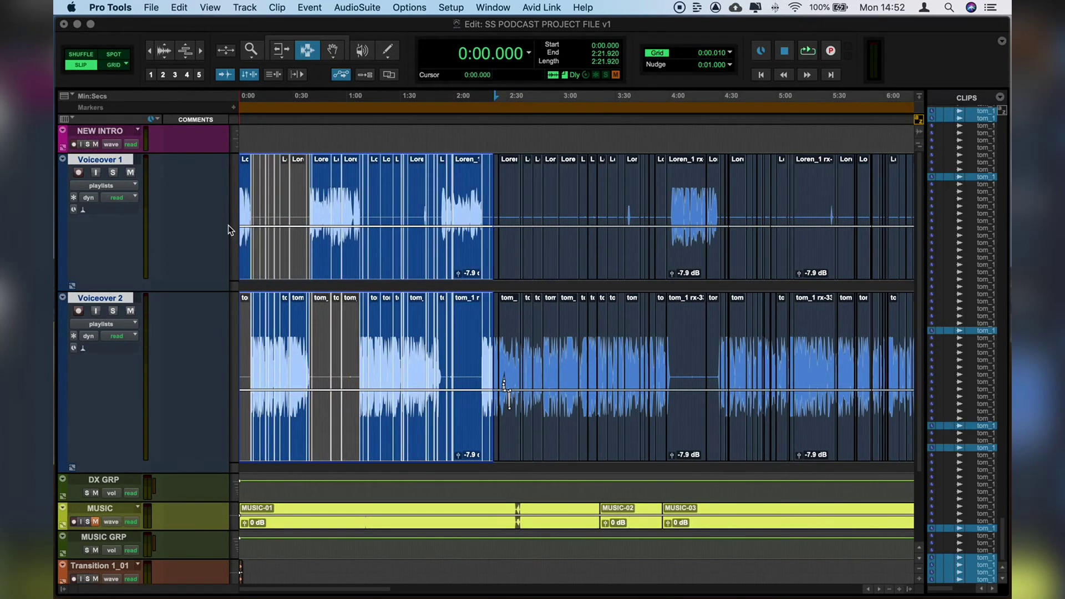
key(F8)
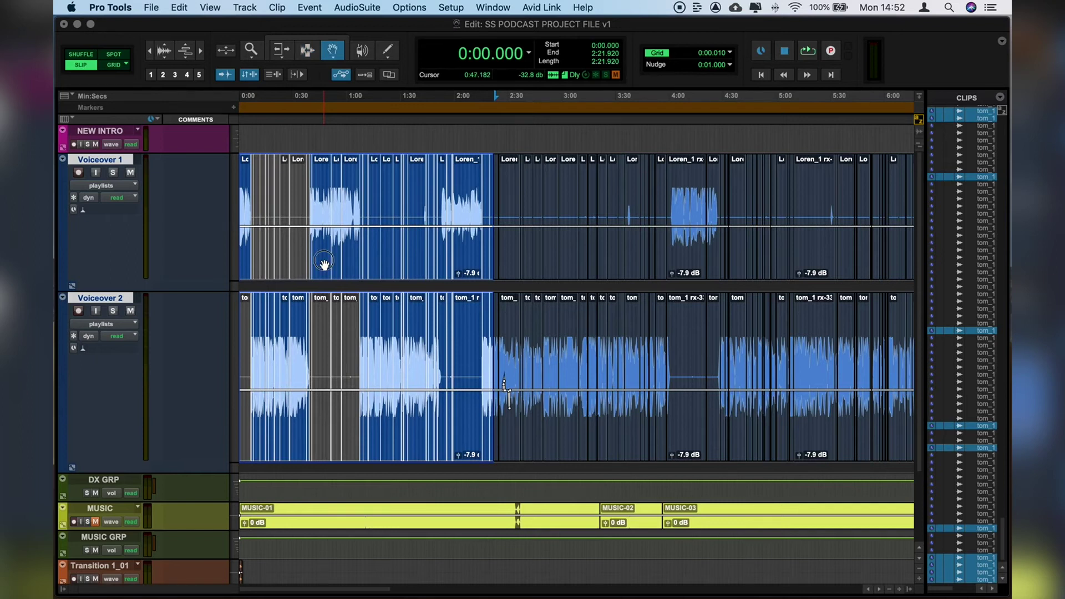
drag(324, 263, 323, 294)
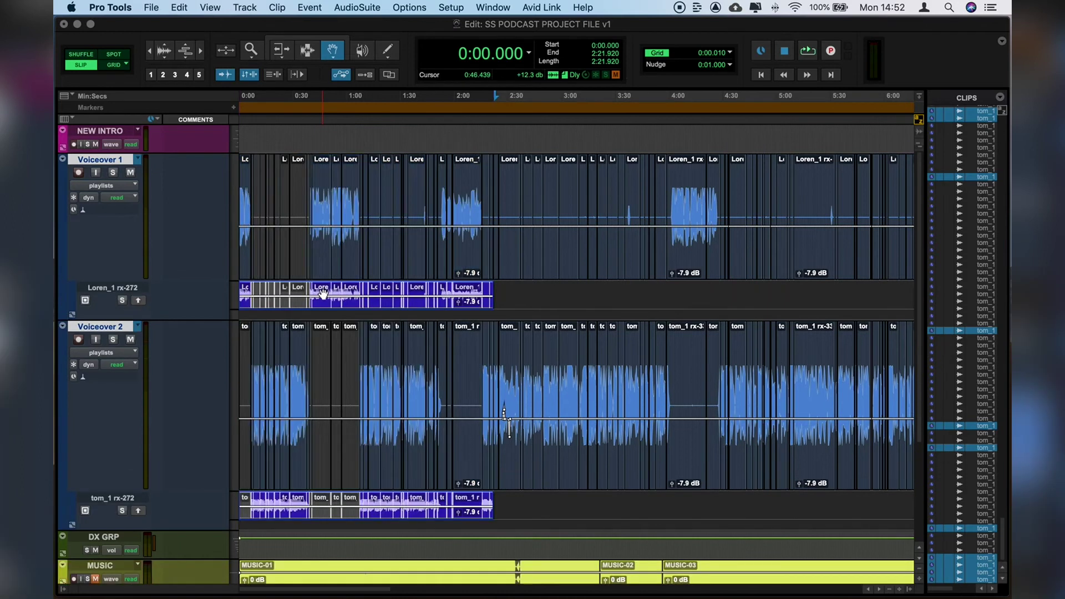
Return both voiceover tracks to waveform display with nothing selected.
key(F7)
click(372, 279)
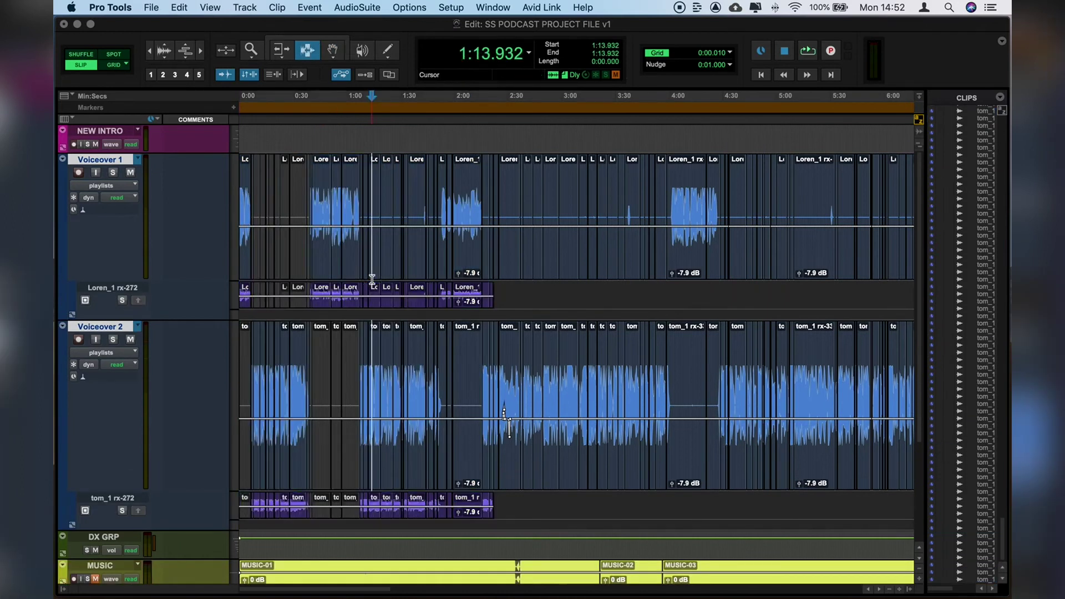
click(101, 185)
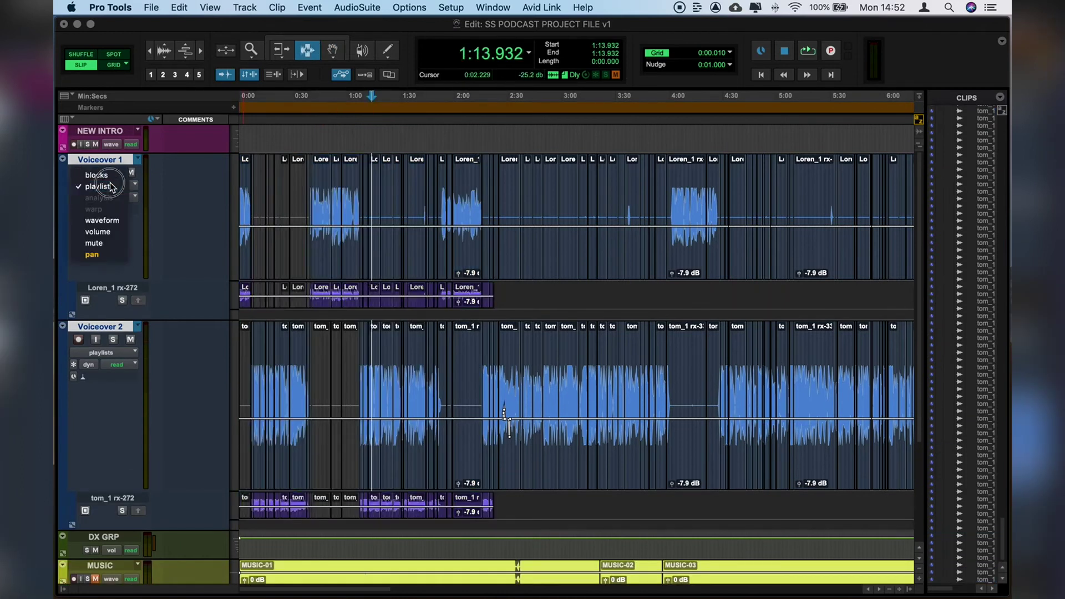
click(110, 224)
Consolidate 0:00–2:19.691 on both voiceover tracks into single clips.
drag(488, 188, 221, 224)
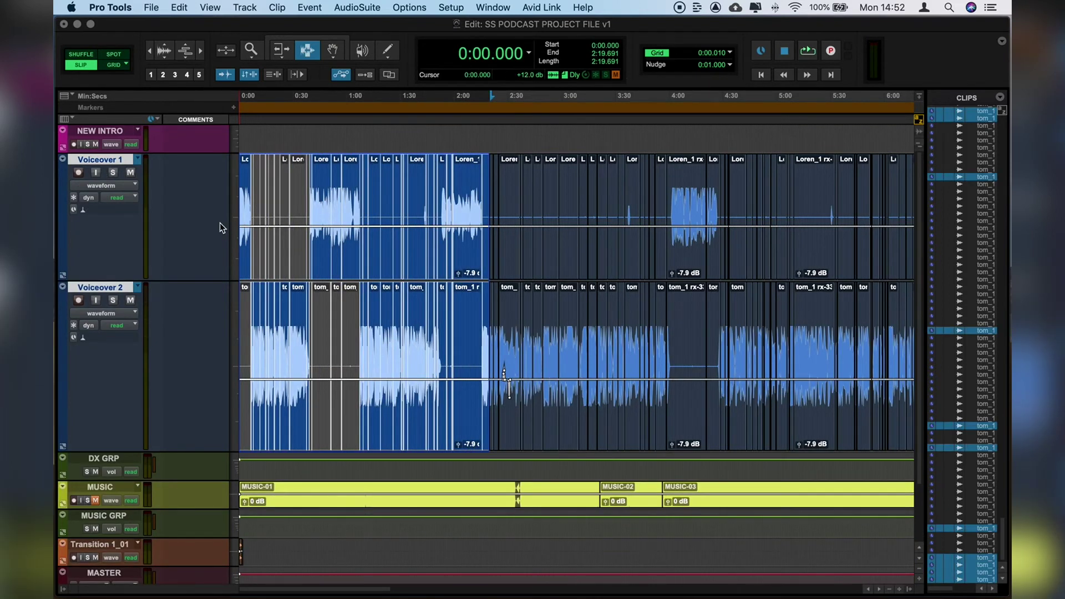
key(alt+shift+3)
click(462, 252)
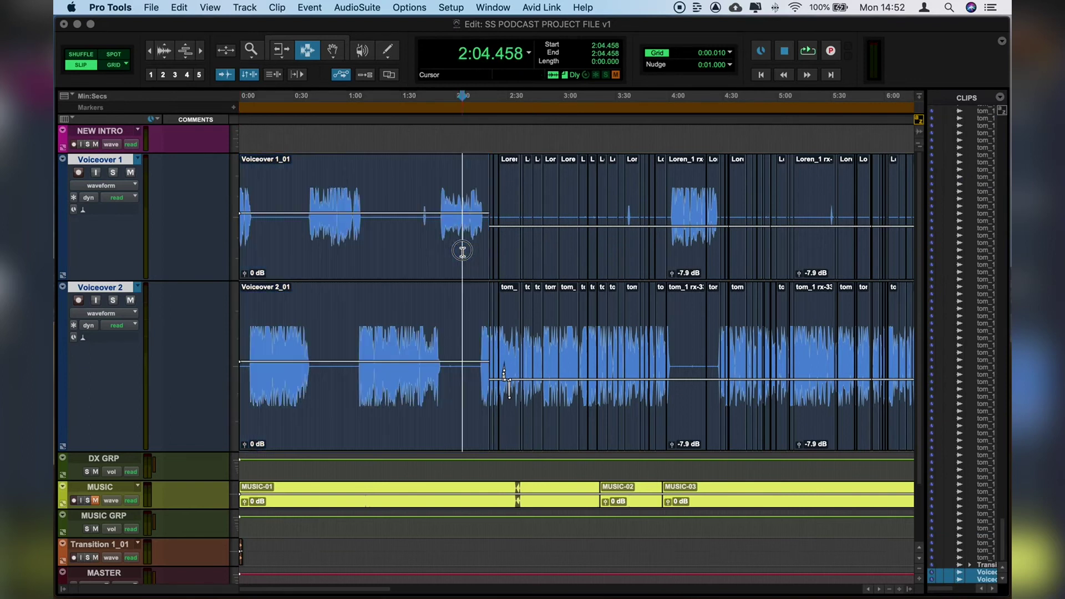
Show the alternate playlist lanes again and zoom in around 1:52.
click(103, 184)
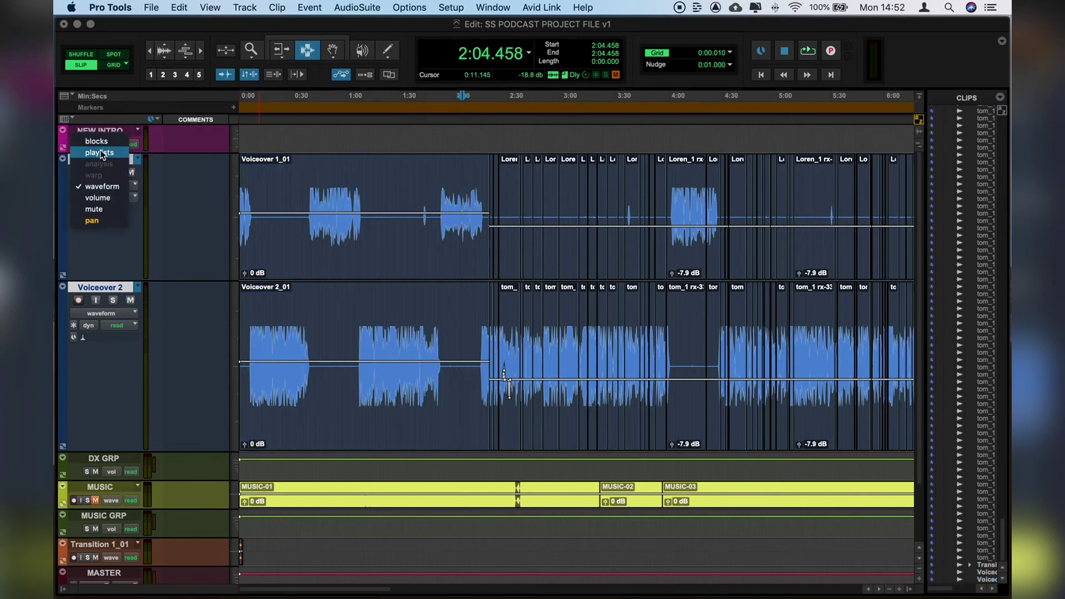
click(100, 153)
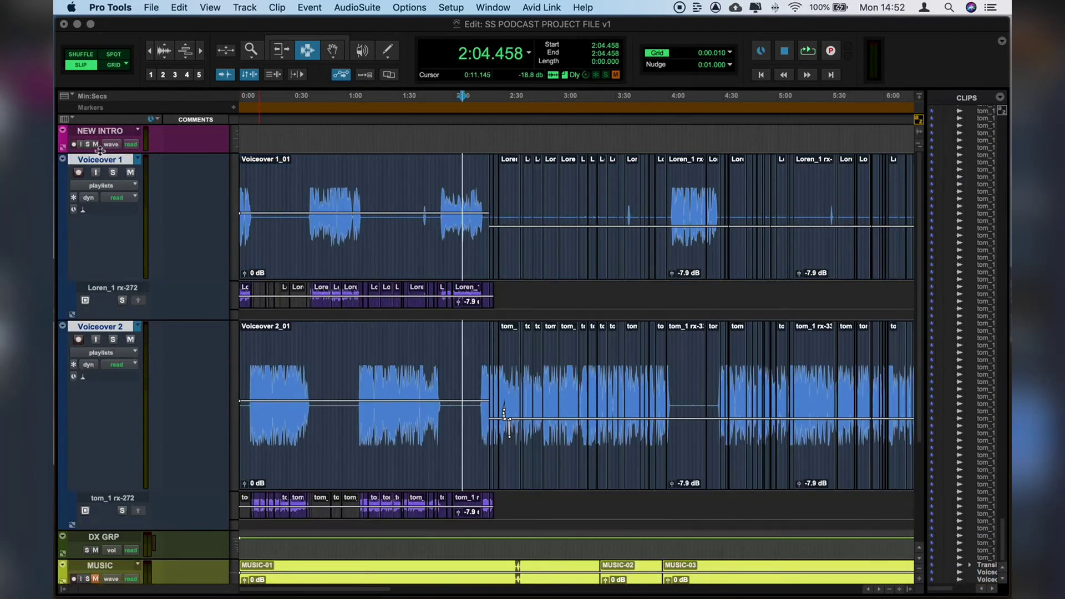
click(454, 291)
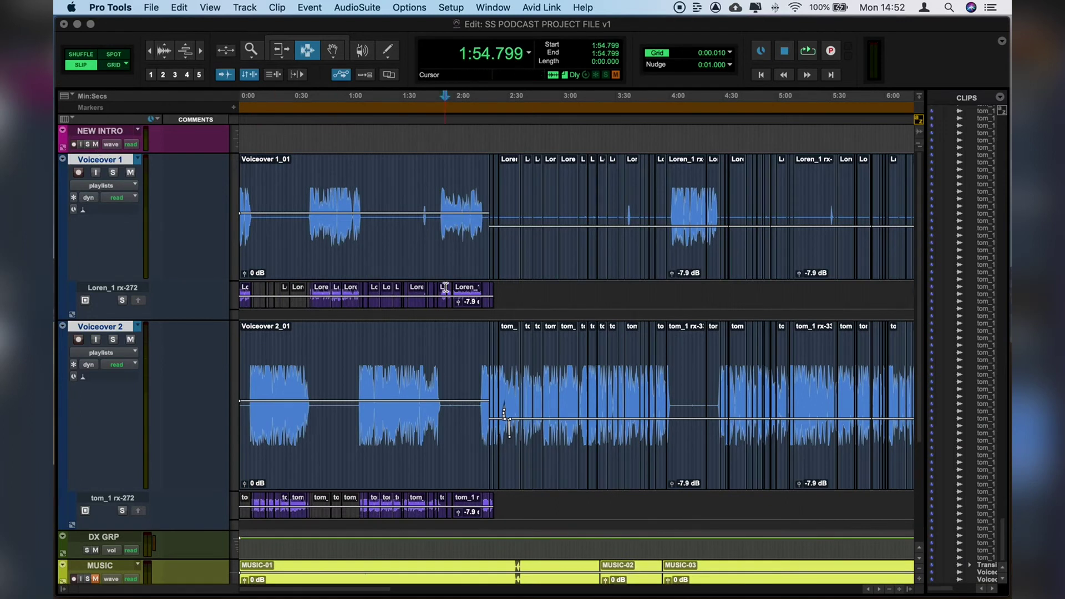
key(super+bracketright)
key(super+bracketright)
click(561, 292)
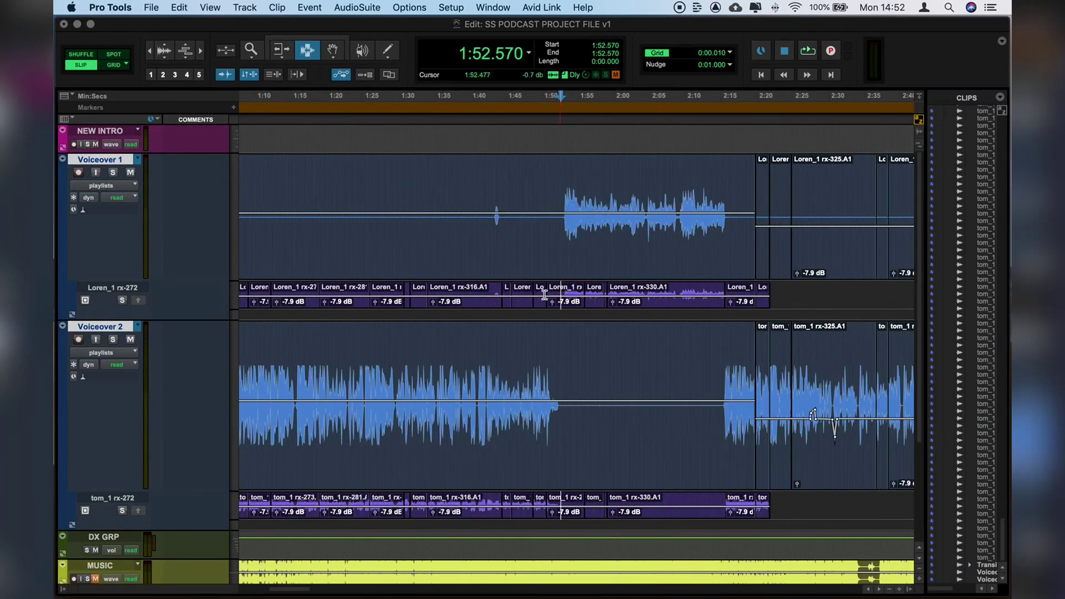
Copy the alternate-lane clips from 1:50.649 to 2:15.472 up into the main voiceover playlists.
key(F8)
click(569, 293)
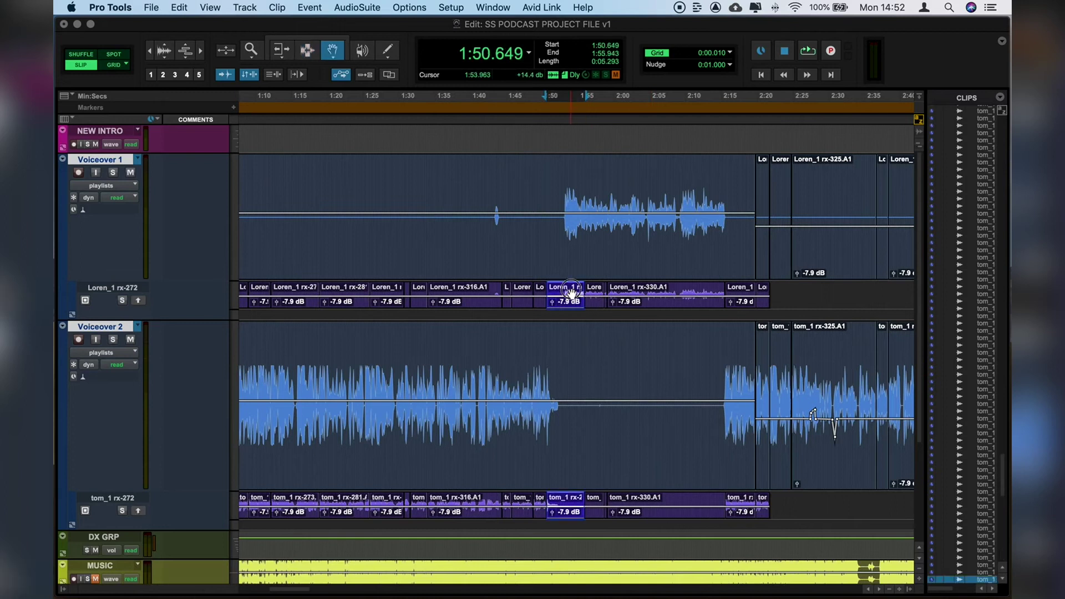
shift+click(719, 295)
key(ctrl+Tab)
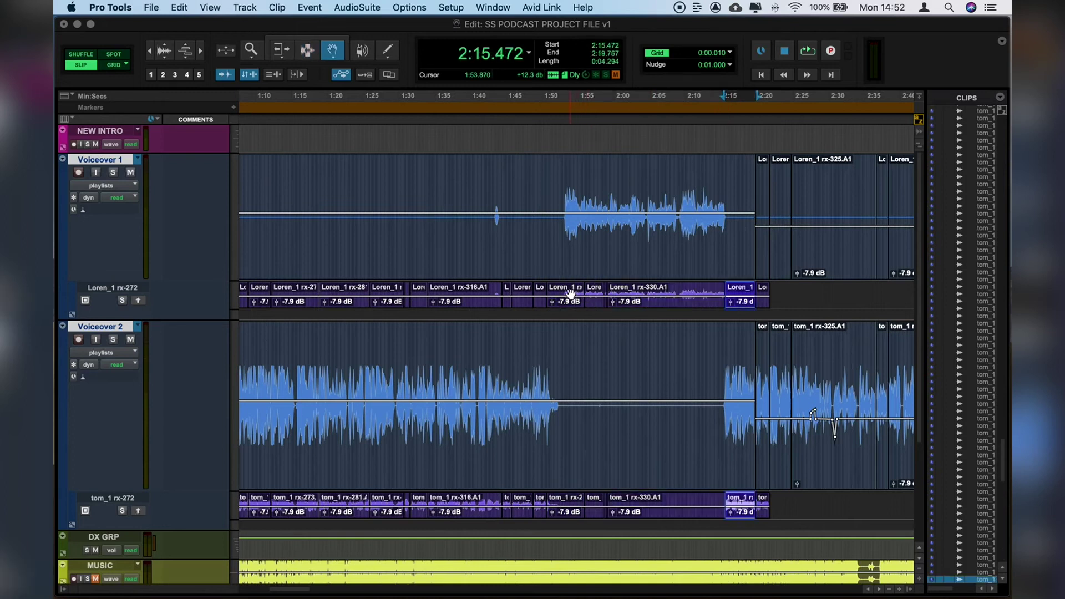
shift+click(570, 293)
shift+click(691, 292)
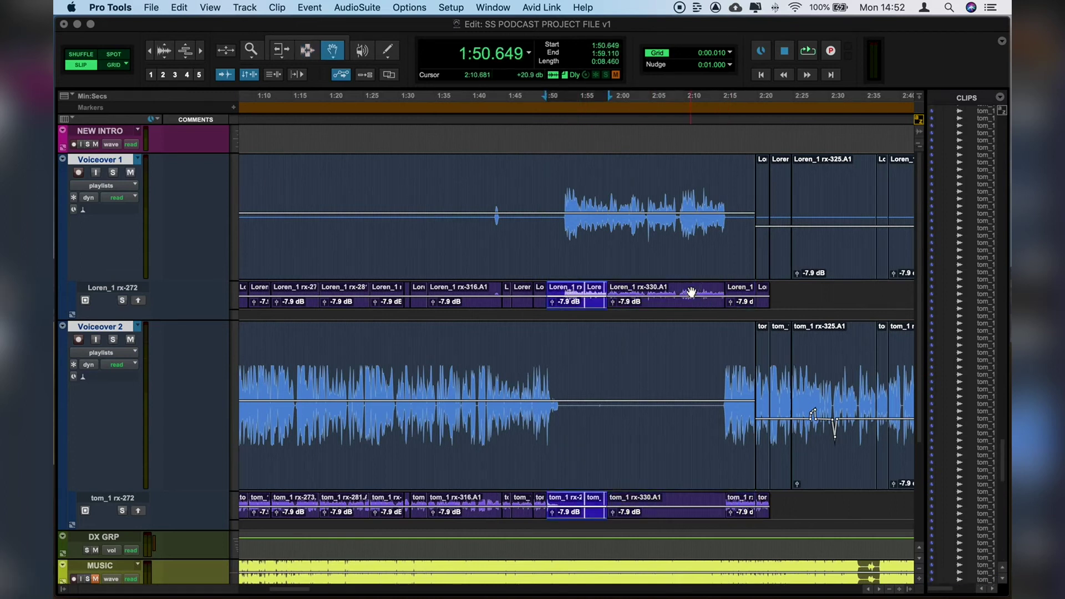
key(ctrl+alt+v)
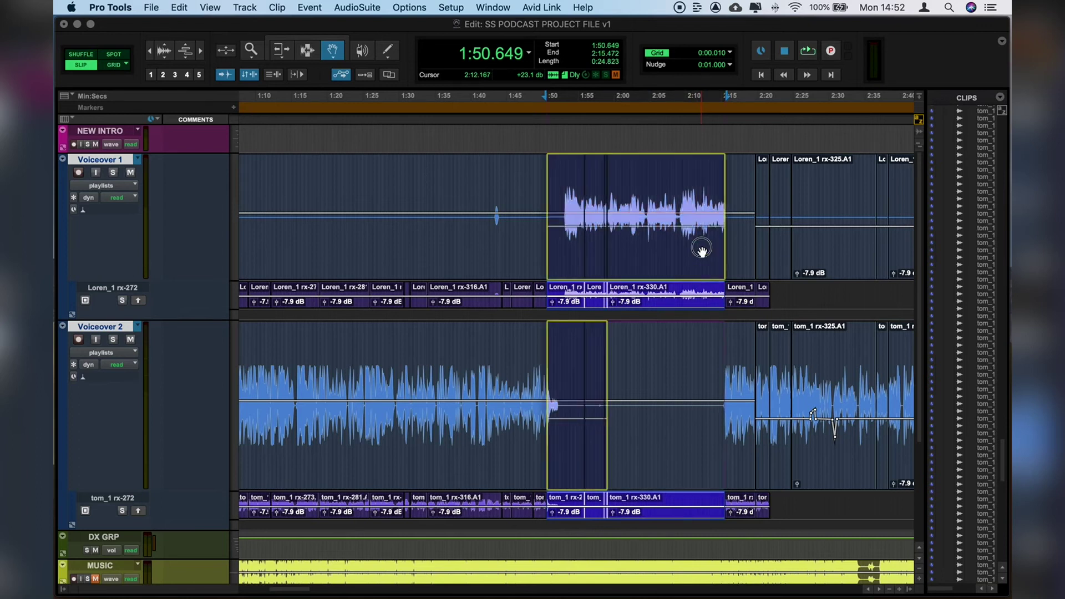
click(702, 249)
Switch both voiceover tracks back to waveform view and inspect the edit near 1:58.8.
key(F7)
click(642, 252)
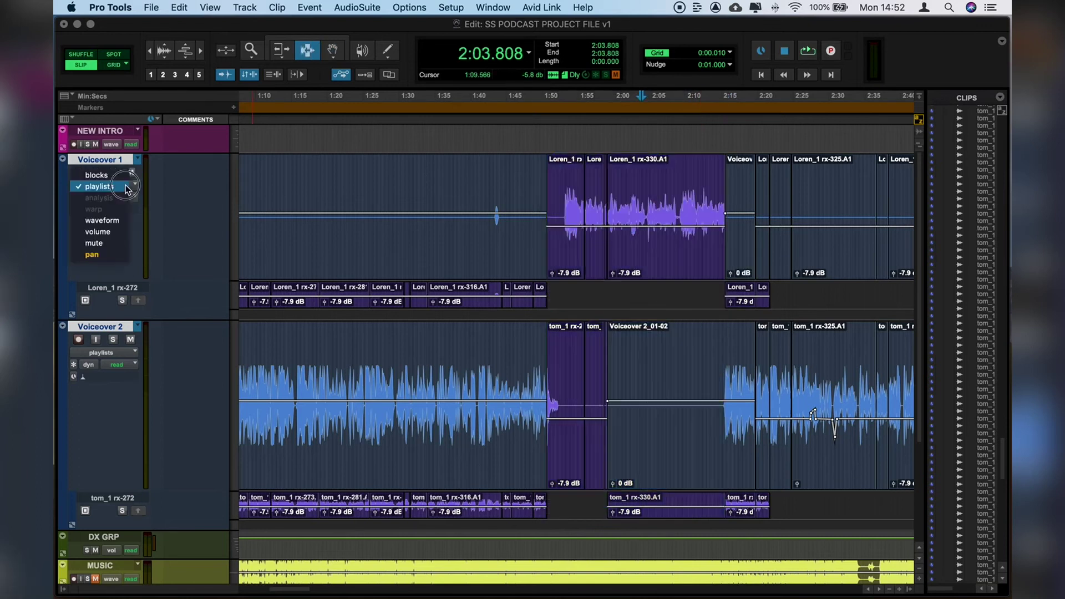
click(101, 185)
alt+click(118, 221)
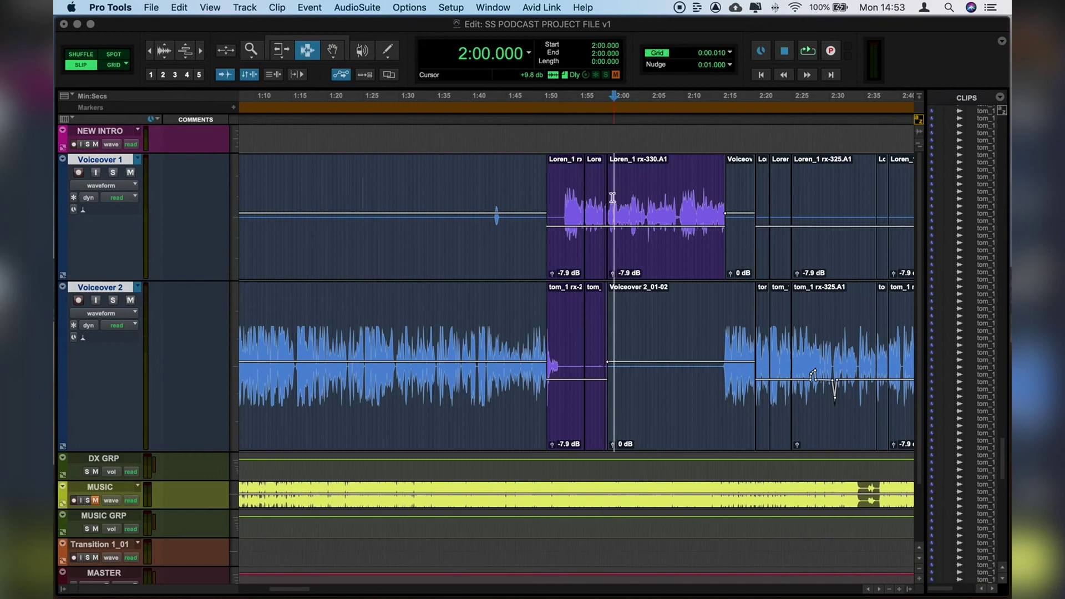
click(610, 198)
key(super+bracketright)
key(super+bracketright)
key(super+bracketright)
click(579, 201)
key(super+bracketleft)
key(super+bracketleft)
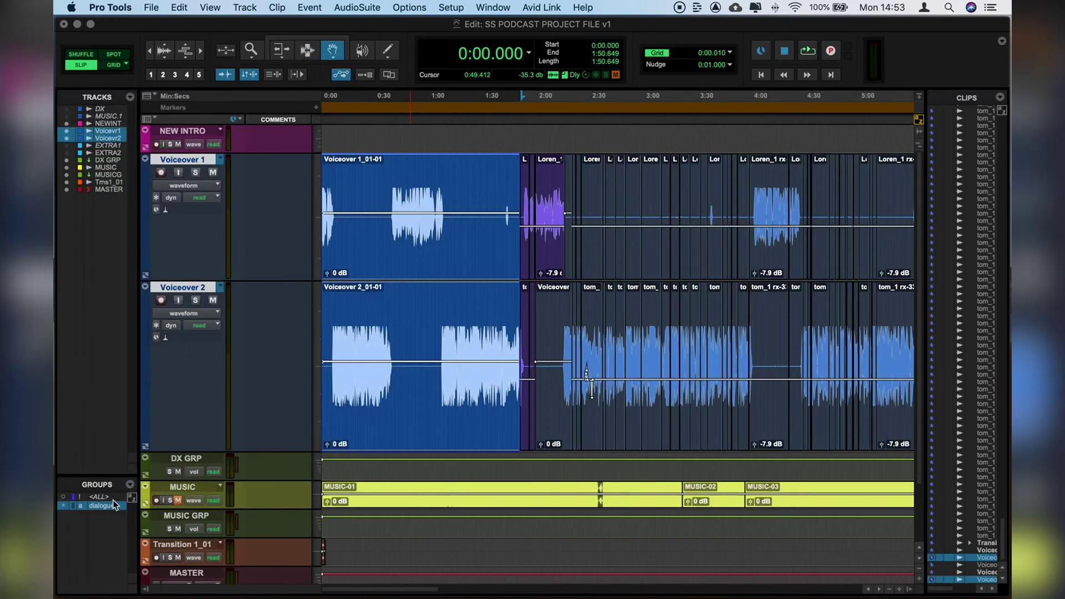
Disable the dialogue group and select only the whole Voiceover 1 clip.
click(115, 505)
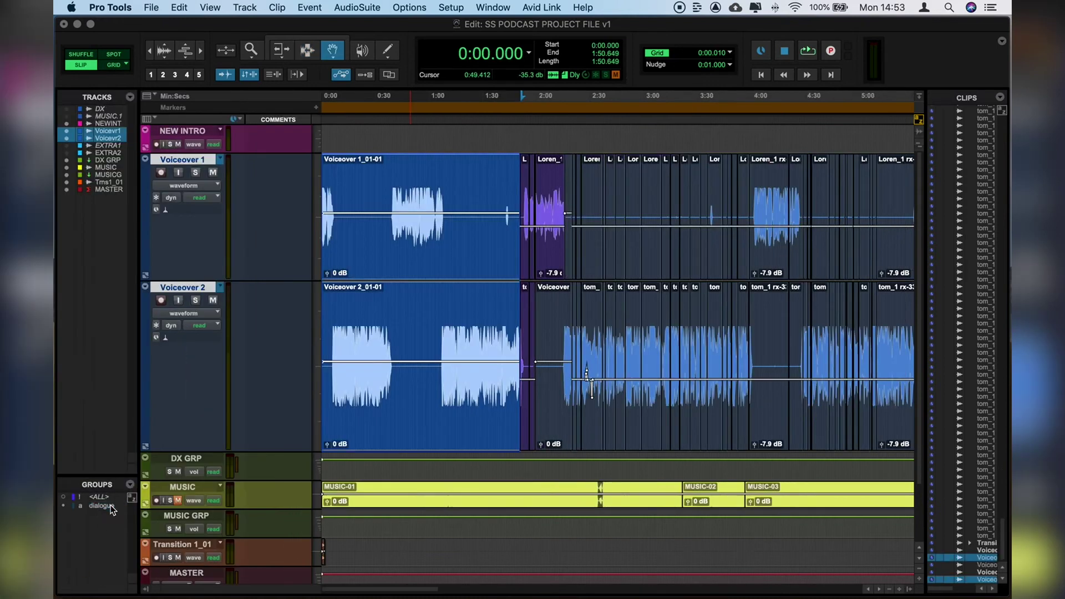
click(434, 202)
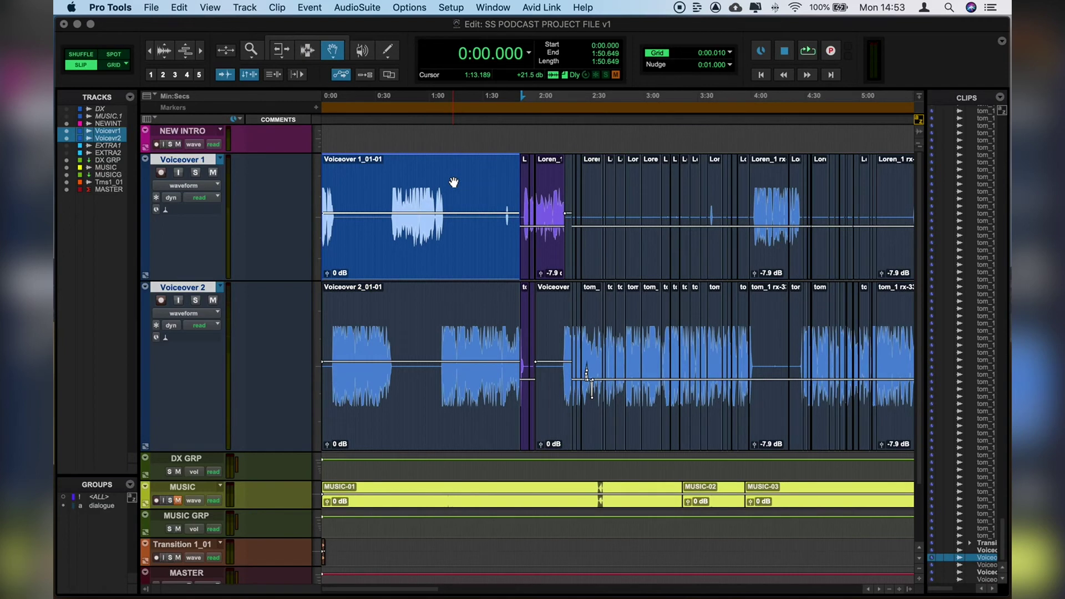
key(F7)
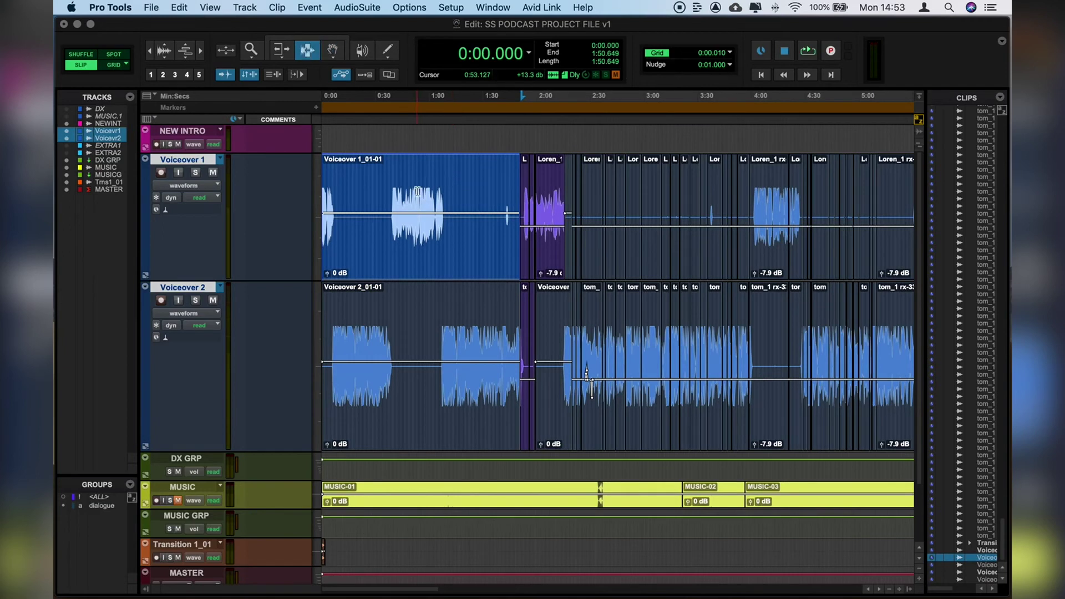
key(F8)
click(435, 175)
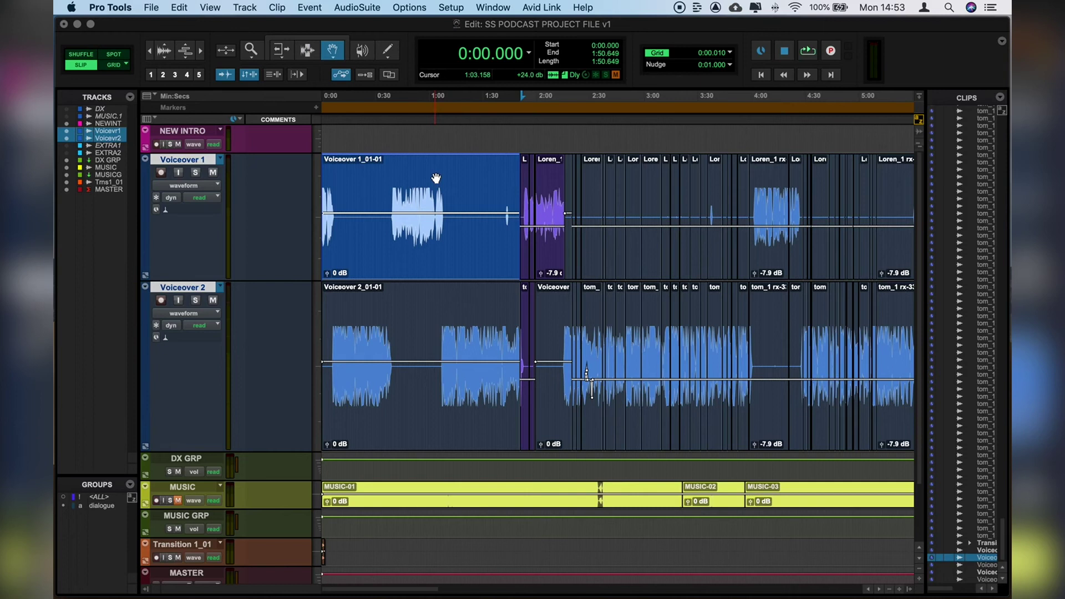
Export the clip as a 16-bit, 44.1 kHz WAV and bring Voiceover 1_01-01 V2.wav into the session.
key(super+shift+k)
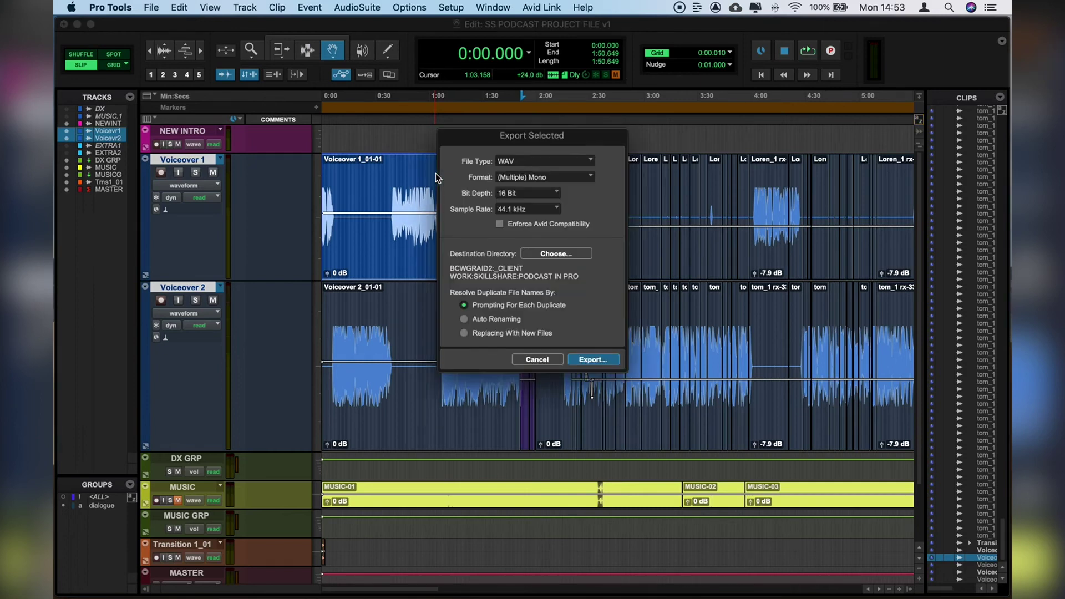
click(515, 138)
drag(515, 139, 501, 254)
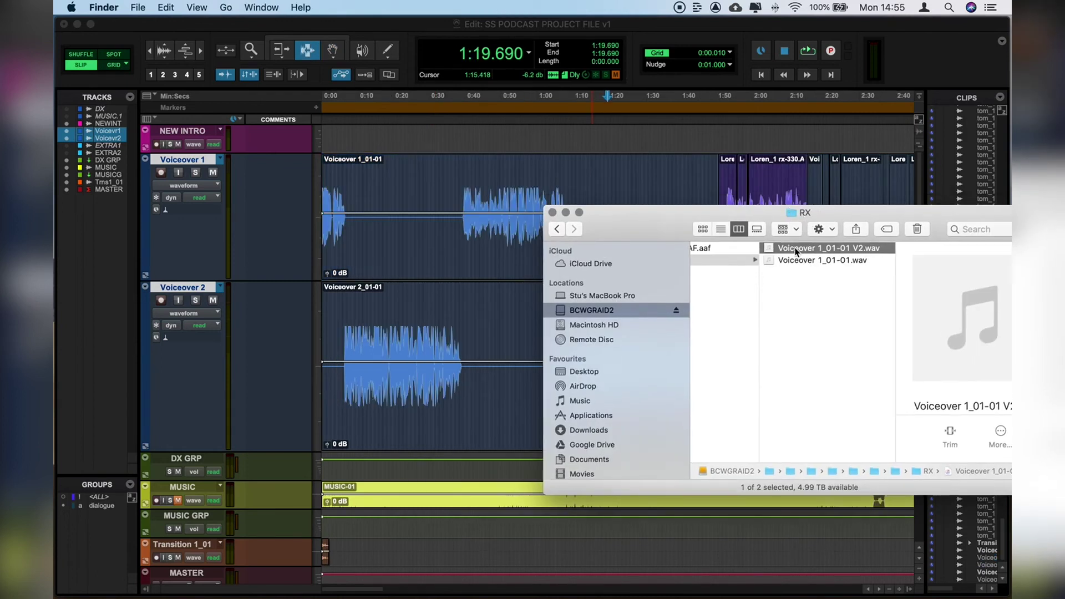
drag(797, 251, 937, 142)
Widen the Clips list and place Voiceover 1_01-01 V2 at 0:00 on Voiceover 1.
scroll(959, 498, down, 1)
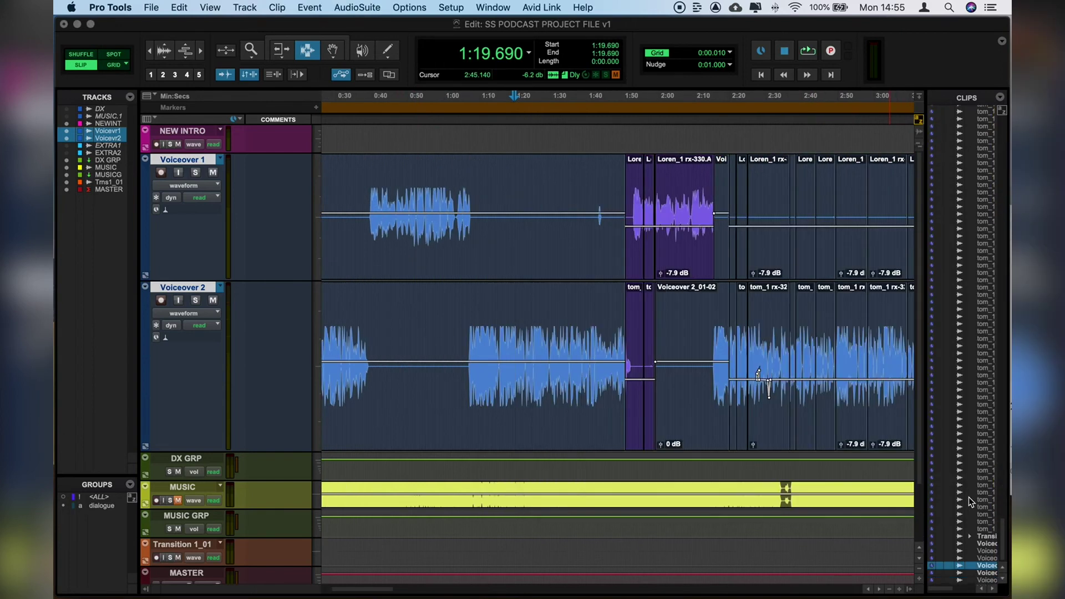
drag(925, 494, 882, 494)
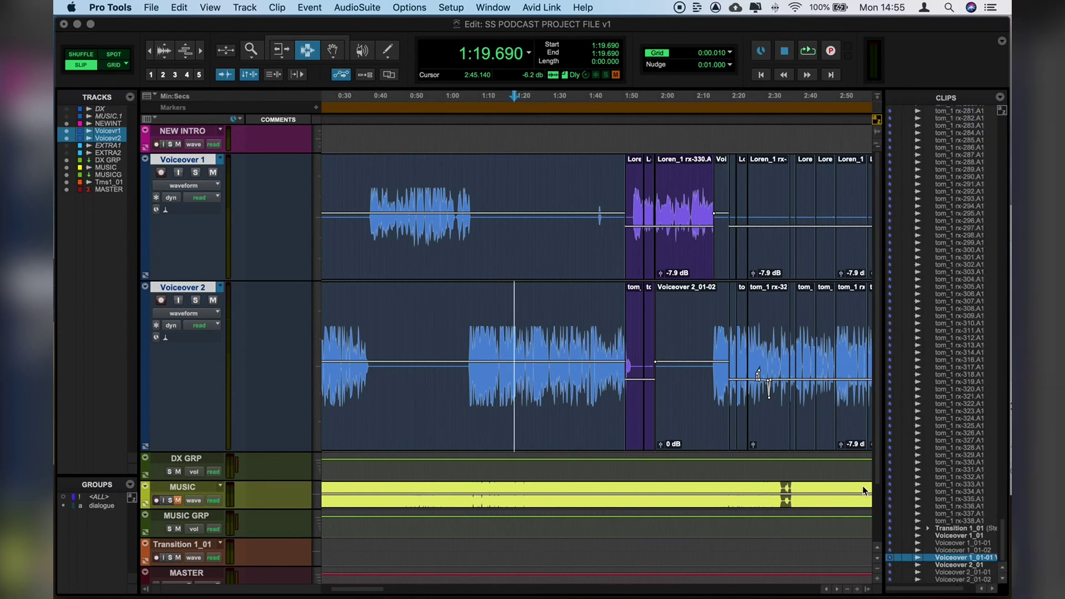
scroll(489, 309, left, 5)
scroll(489, 309, left, 1)
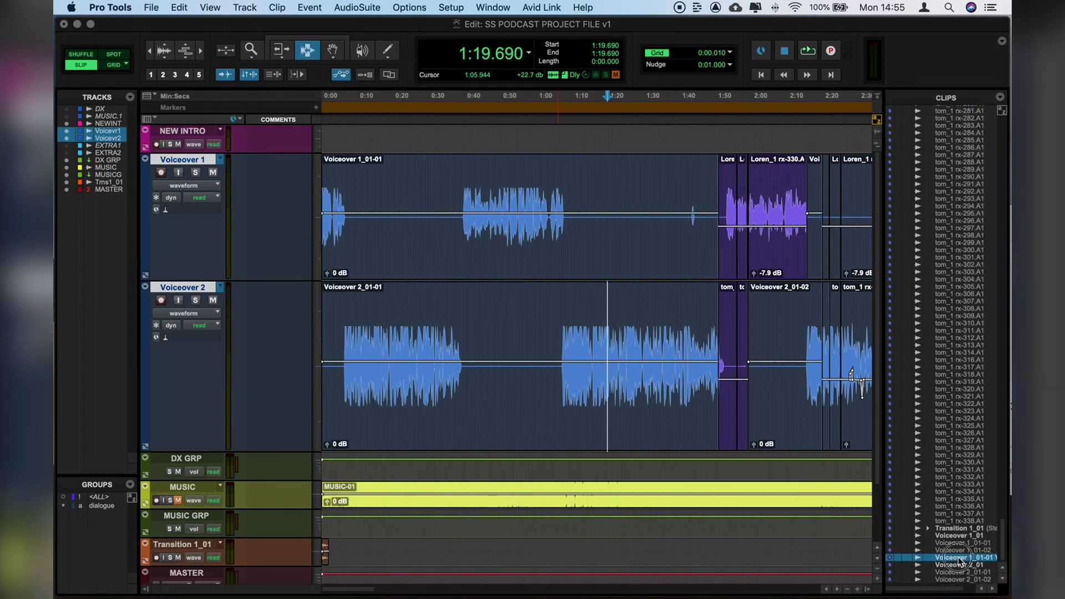
click(533, 362)
drag(533, 362, 288, 258)
click(511, 214)
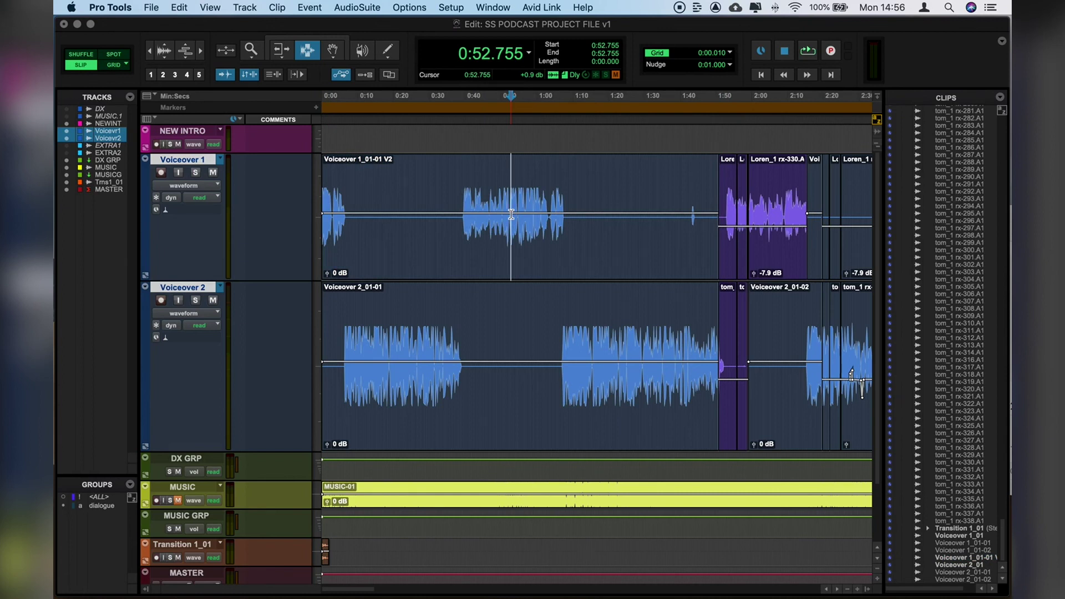
Insert Youlean Loudness Meter 2 on the MASTER track from the Mix window.
key(super+equal)
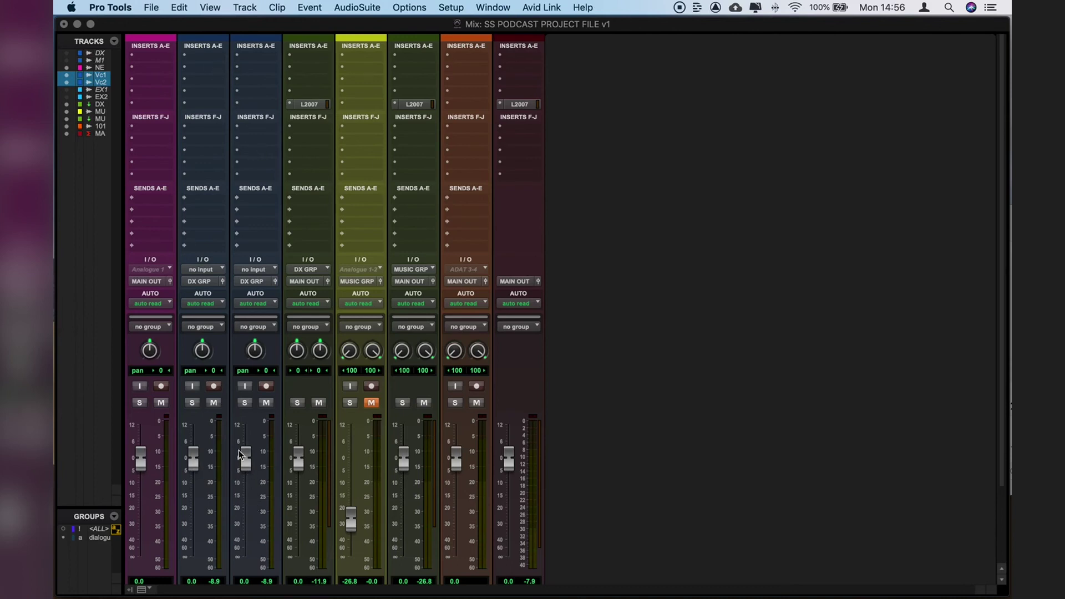
click(509, 131)
mouse_move(555, 129)
mouse_move(657, 233)
click(784, 452)
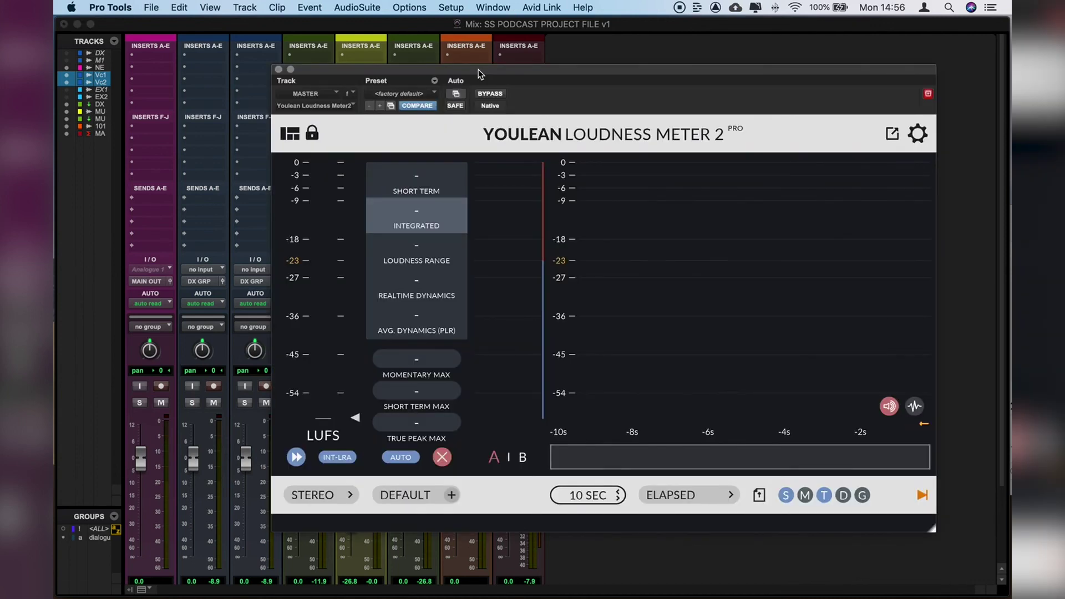
Play the dialogue from 0:20 in Voiceover 2, getting -20.9 LUFS integrated.
key(super+equal)
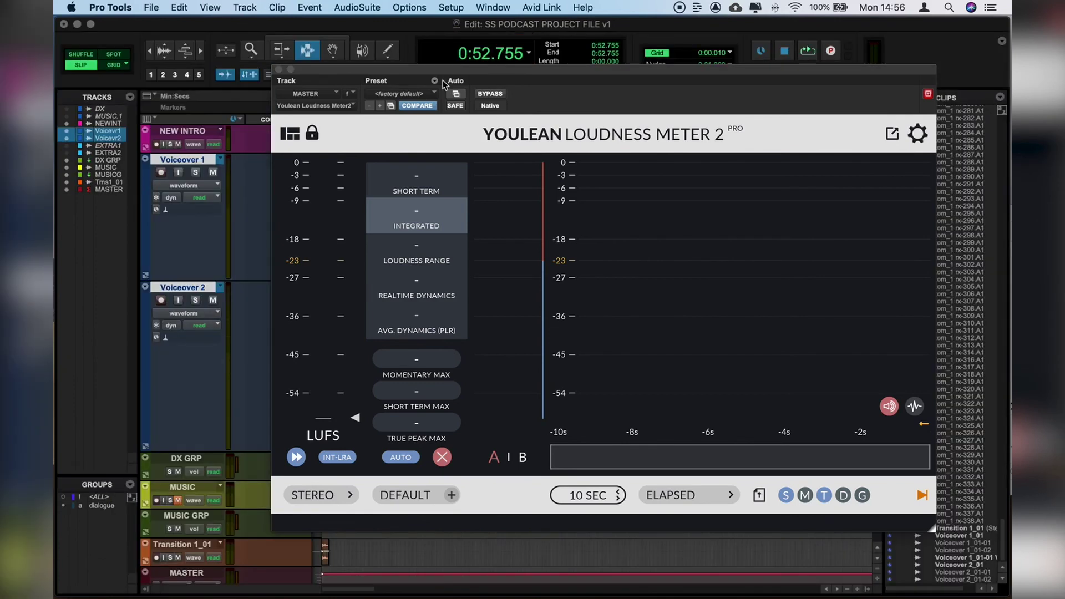
drag(404, 71, 686, 129)
click(394, 366)
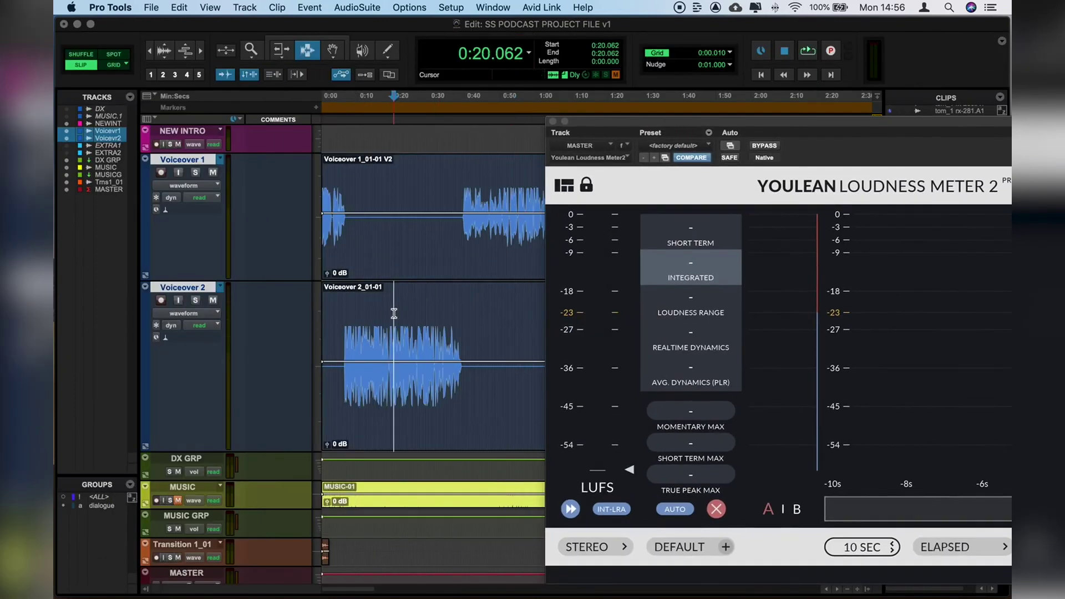
key(space)
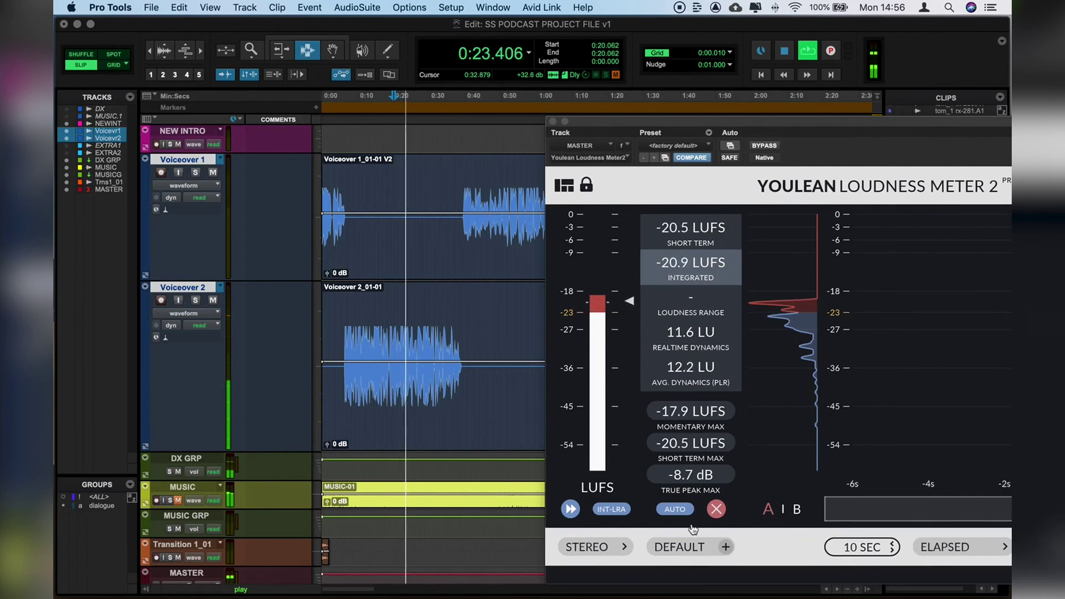
Choose the Apple Podcast preset (-16 LUFS target) and replay from 0:20.805, reading -21.3 LUFS.
key(space)
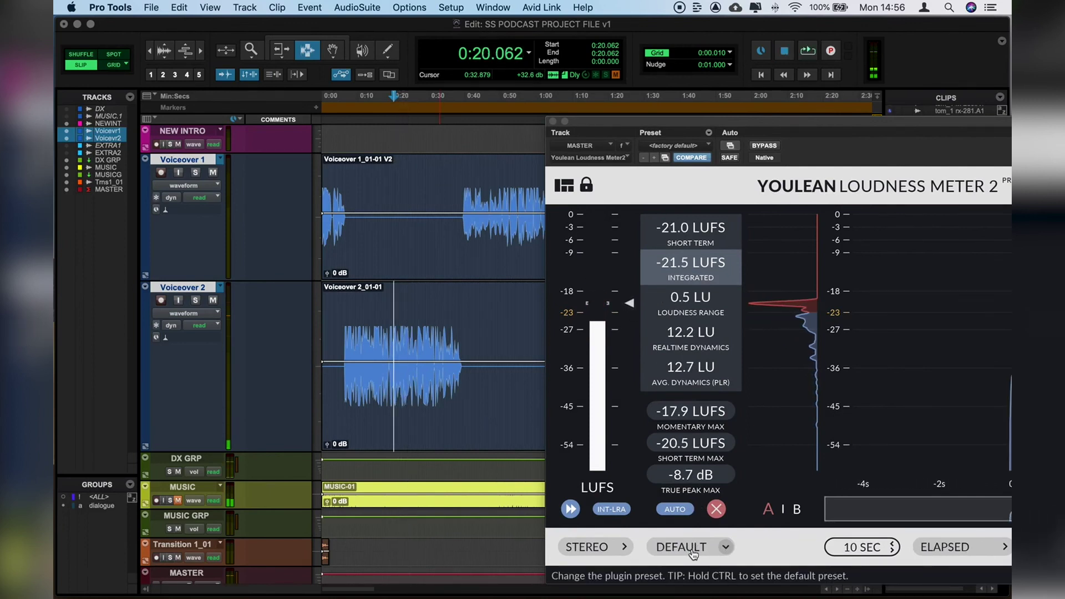
click(693, 550)
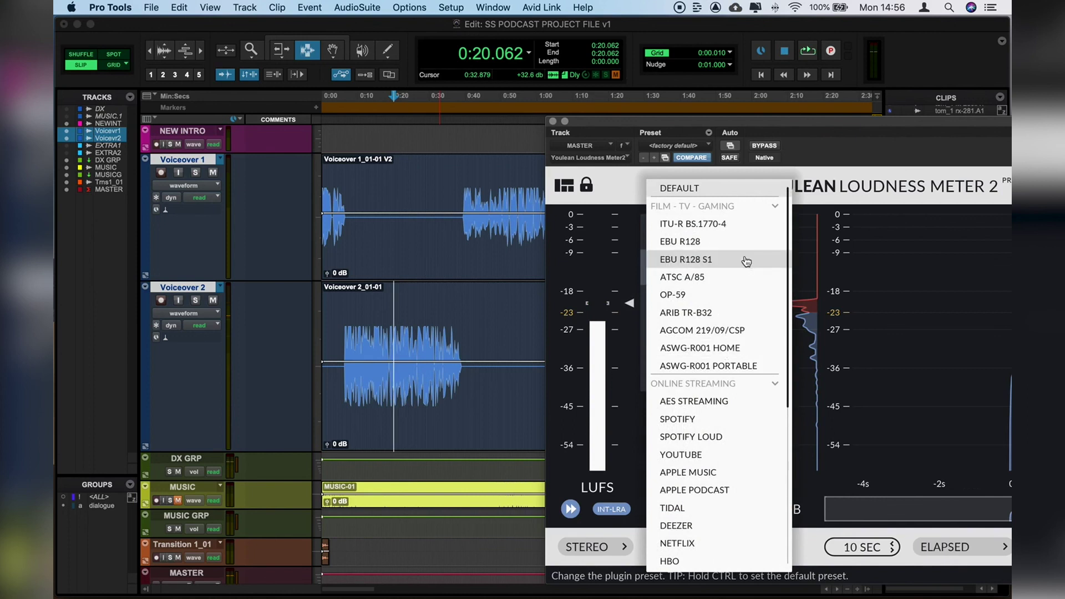
click(688, 490)
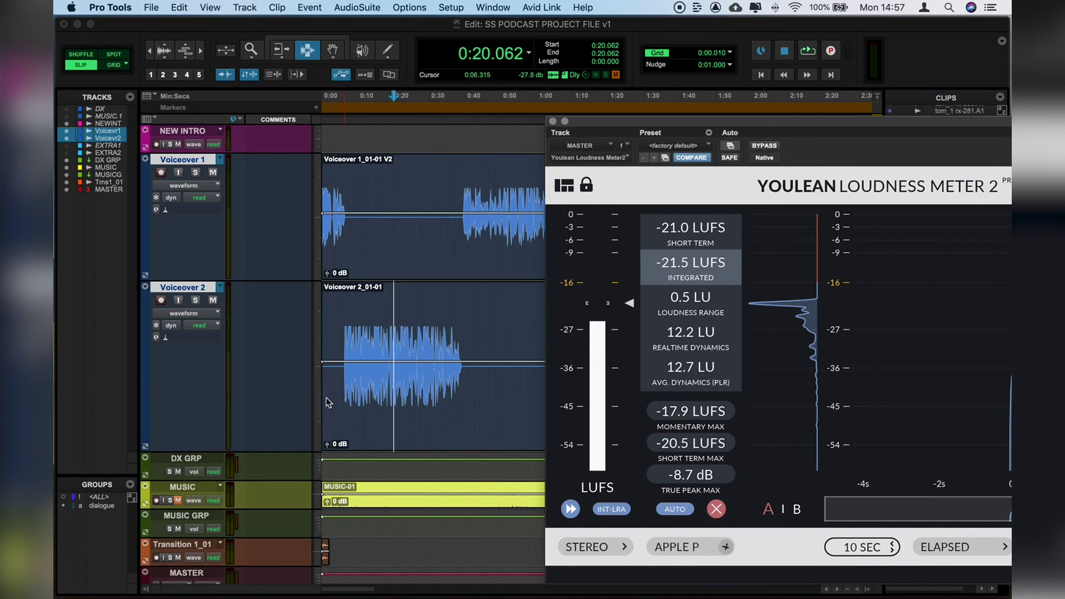
click(386, 321)
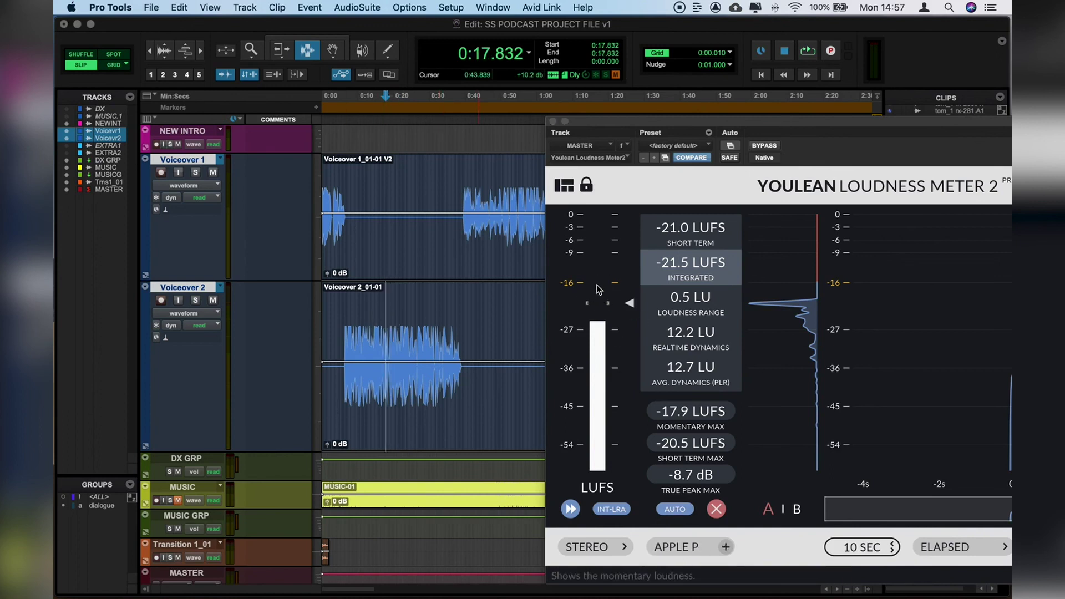
click(397, 318)
key(space)
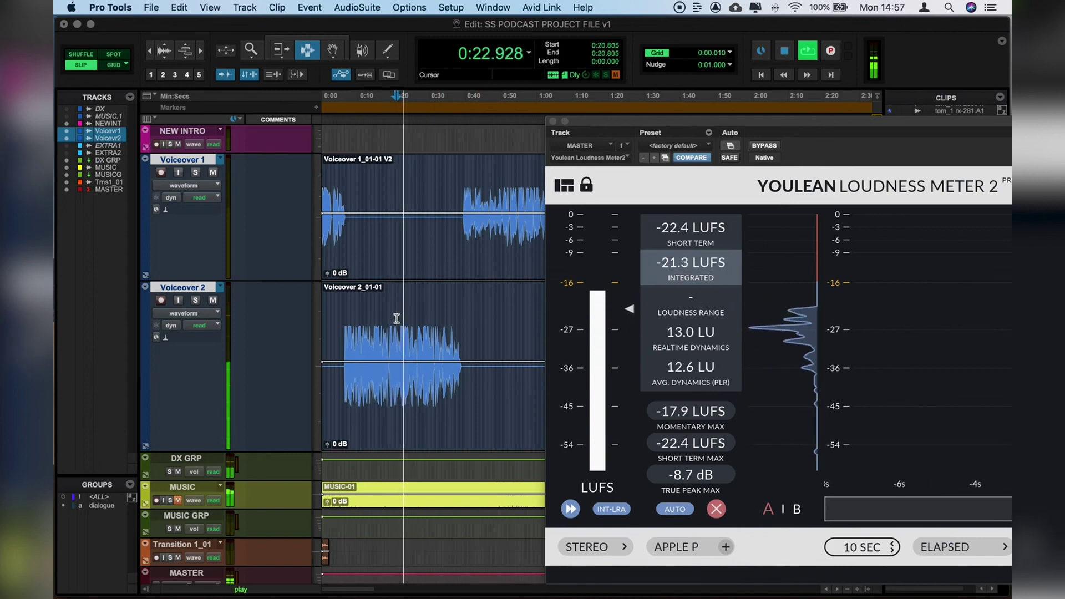
Push the Voiceover 2 fader up about 3 dB during playback, reaching -18.1 LUFS integrated.
key(space)
key(super+equal)
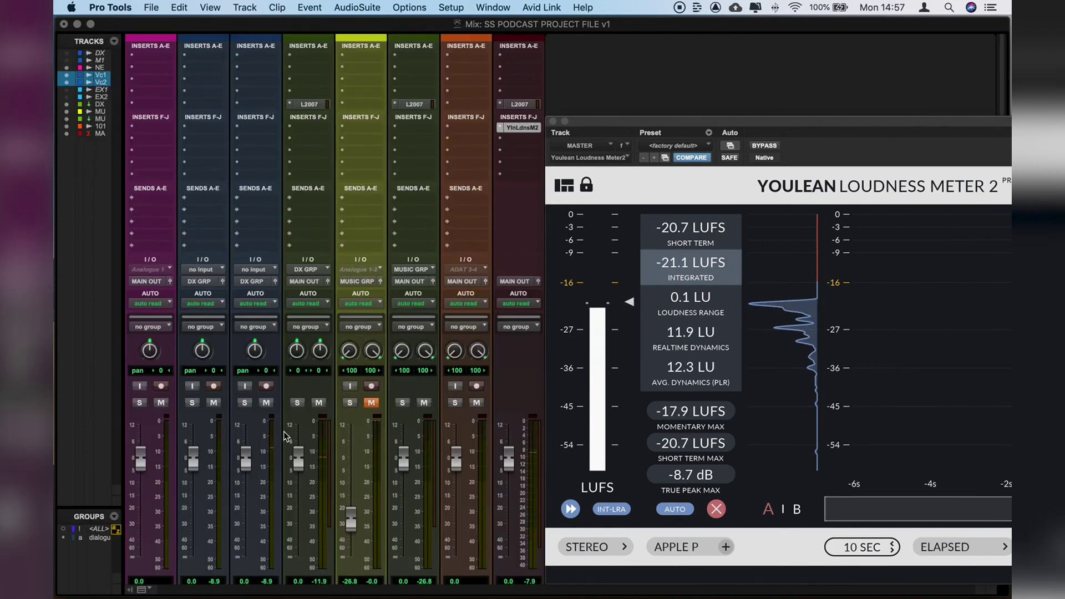
scroll(256, 460, down, 3)
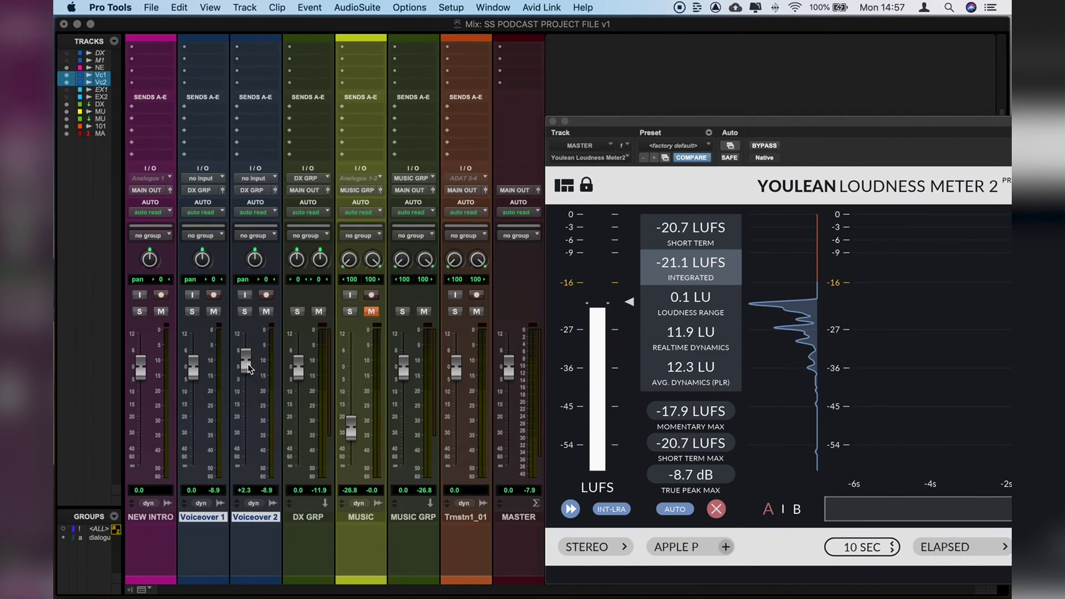
key(space)
drag(248, 368, 250, 361)
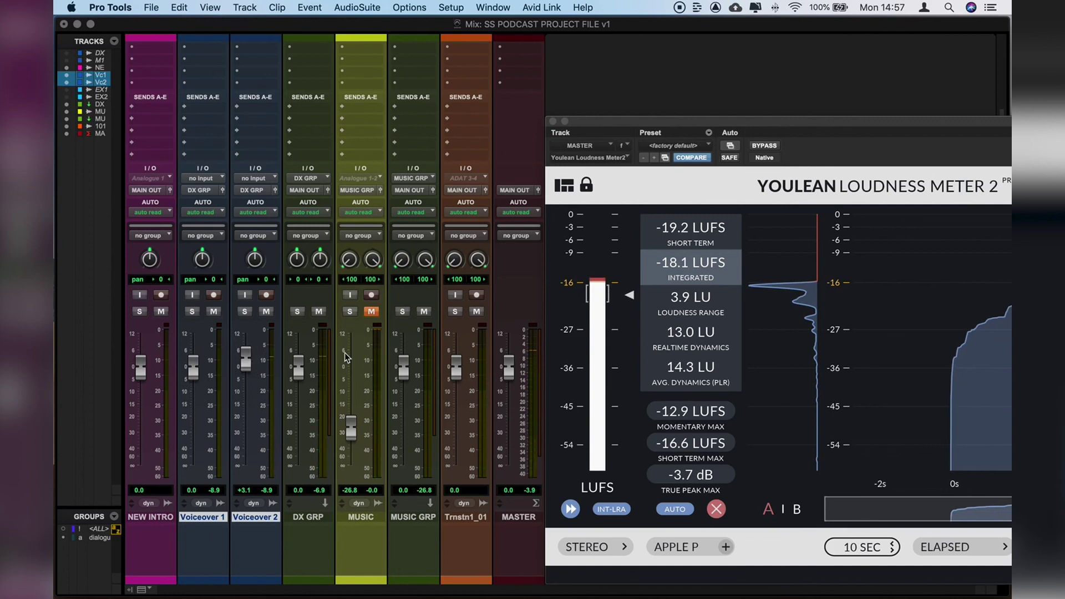
Back in the Edit window, set the play position to 0:33.436 in Voiceover 2.
key(super+equal)
click(449, 316)
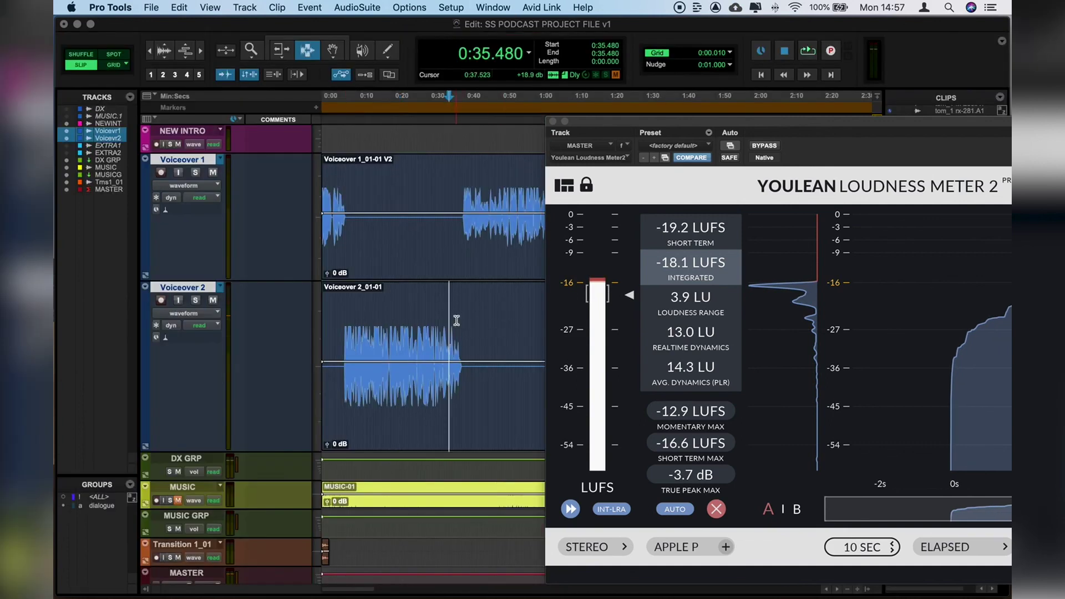
click(456, 321)
click(442, 316)
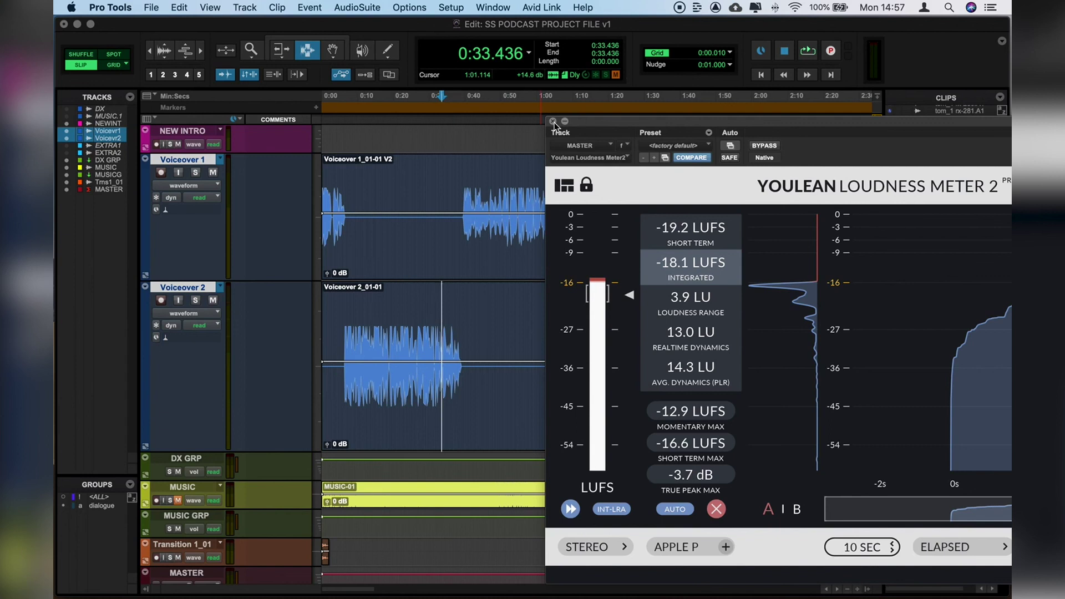